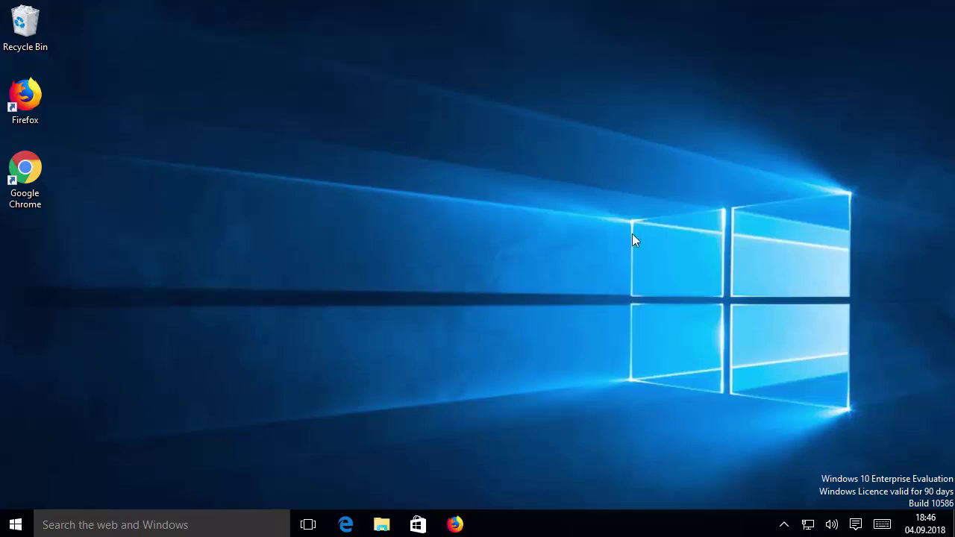
# - Open the Anaconda website in Firefox and go to the Anaconda 5.2 Windows installers on its downloads page
pyautogui.click(460, 525)
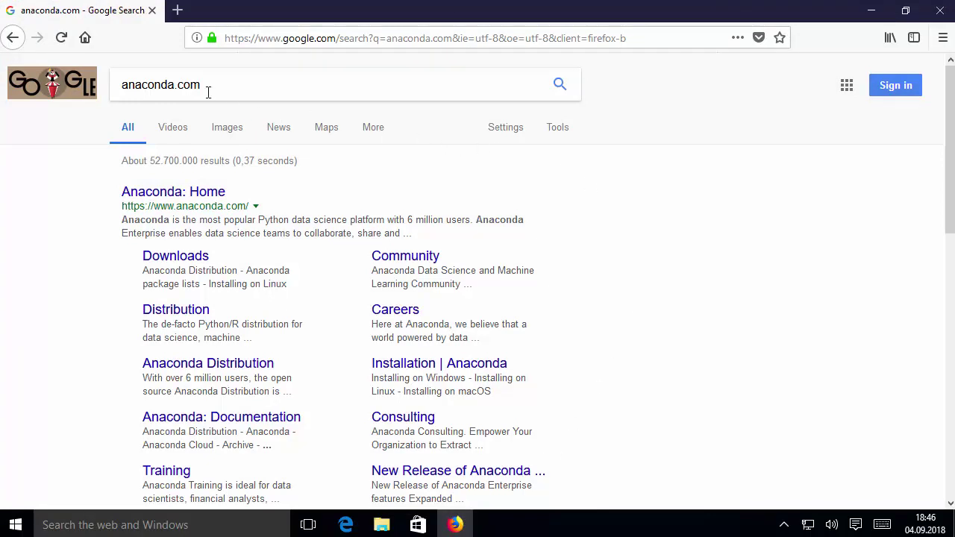
pyautogui.click(195, 199)
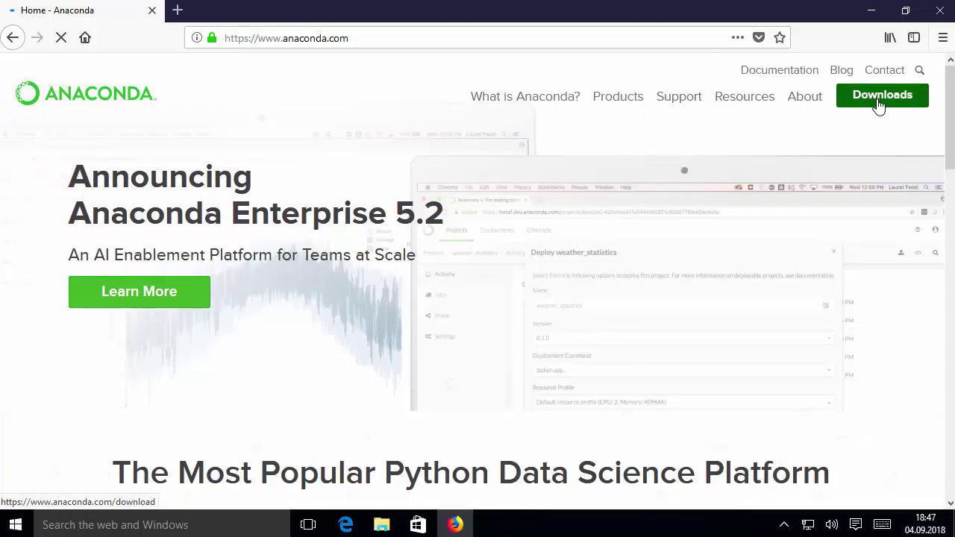
pyautogui.click(881, 104)
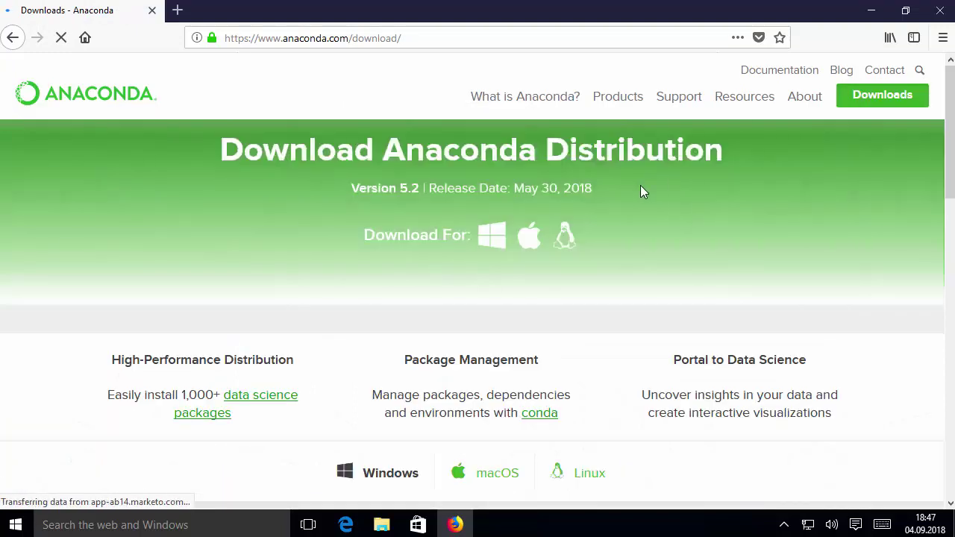
pyautogui.scroll(-3, 640, 193)
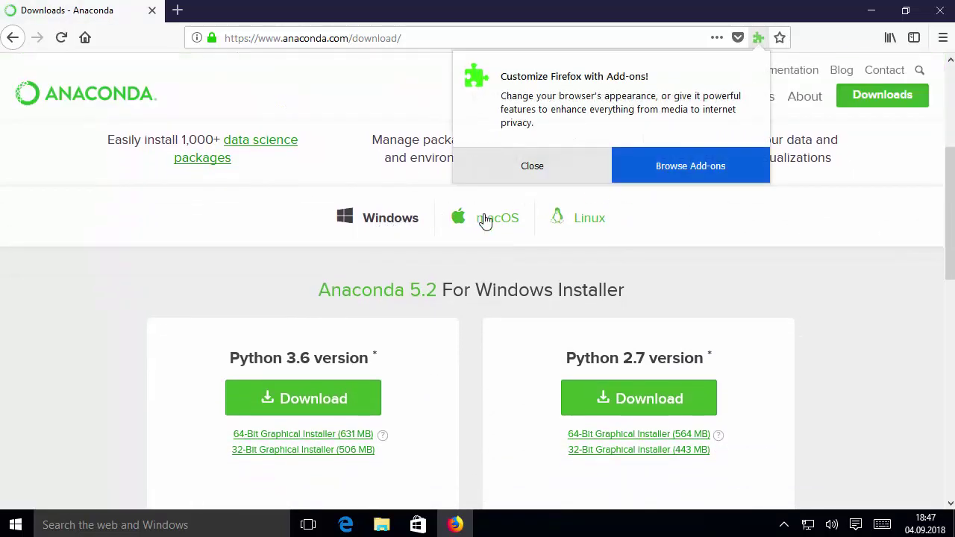
pyautogui.click(573, 177)
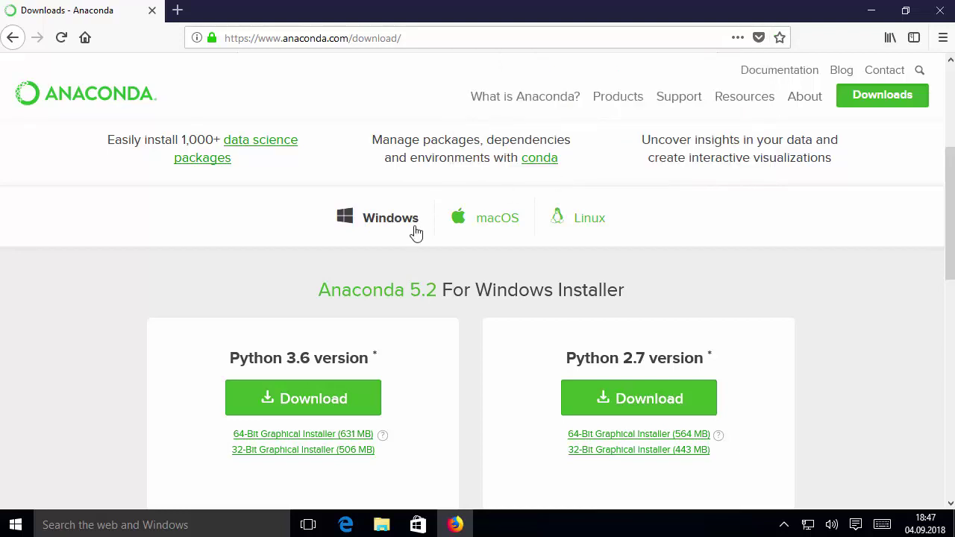
pyautogui.scroll(-2, 415, 233)
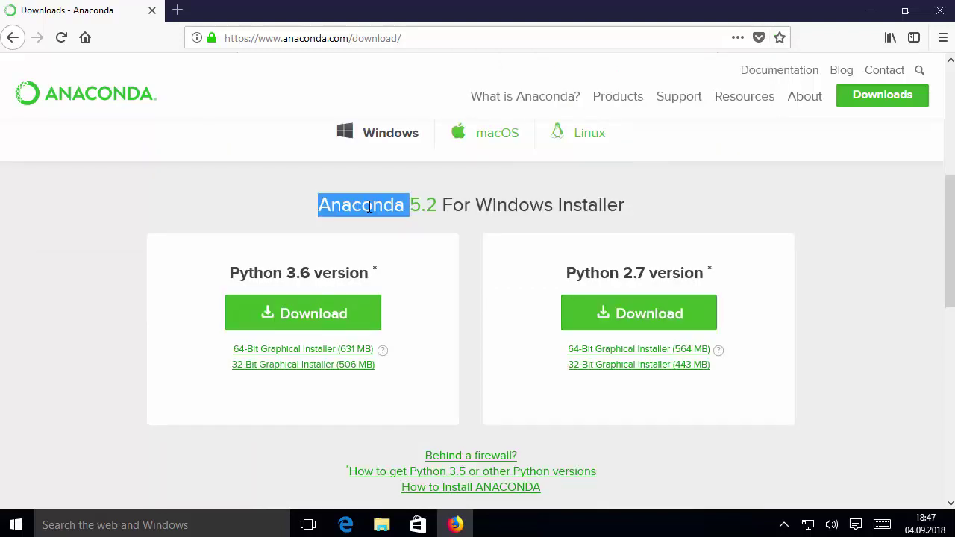
pyautogui.tripleClick(369, 207)
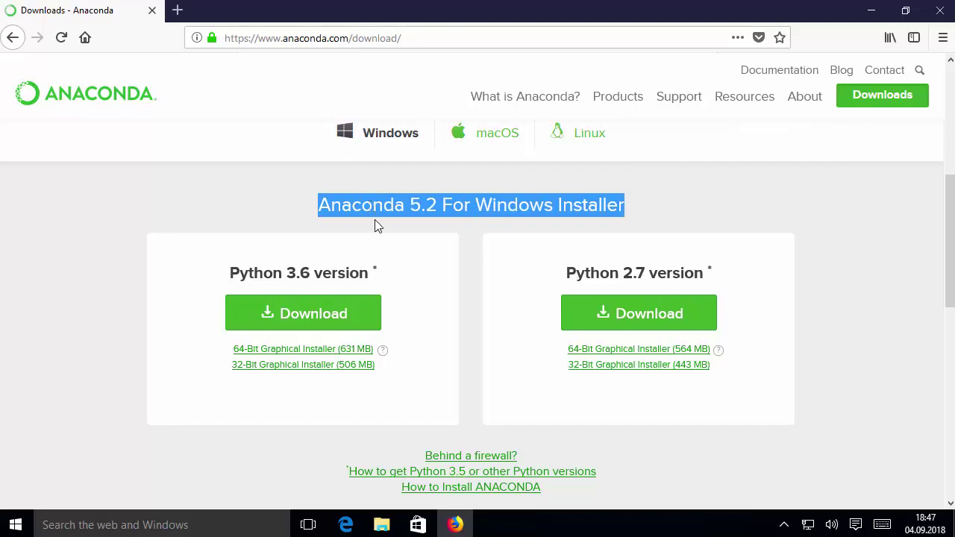
pyautogui.click(376, 224)
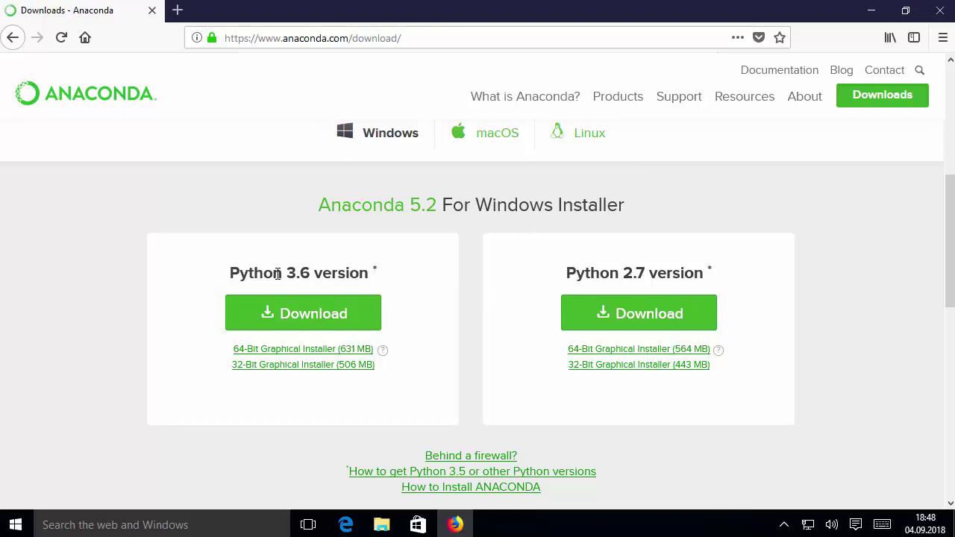
# - Request the Python 3.6 version of the Anaconda 5.2 Windows installer, but cancel saving the file
pyautogui.click(279, 315)
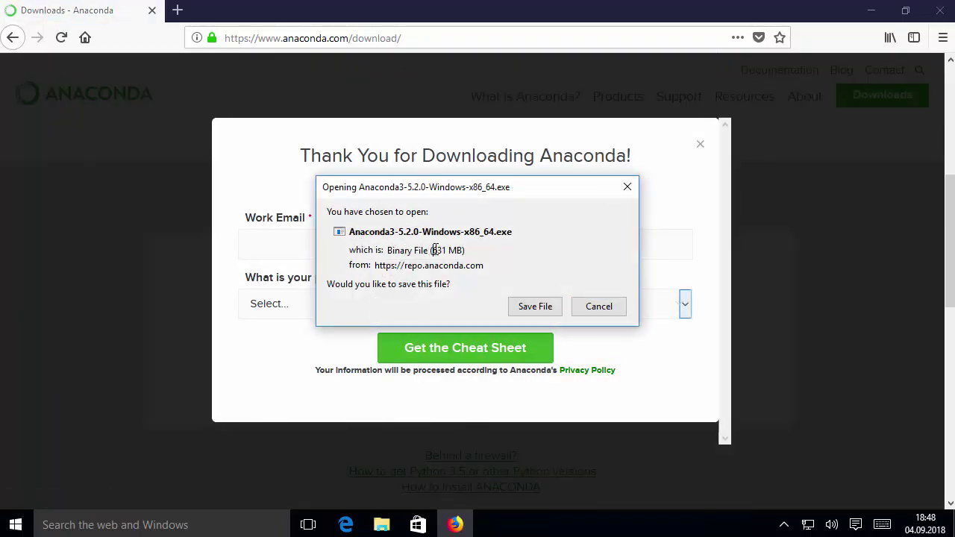
pyautogui.moveTo(432, 250); pyautogui.dragTo(464, 251)
pyautogui.click(589, 307)
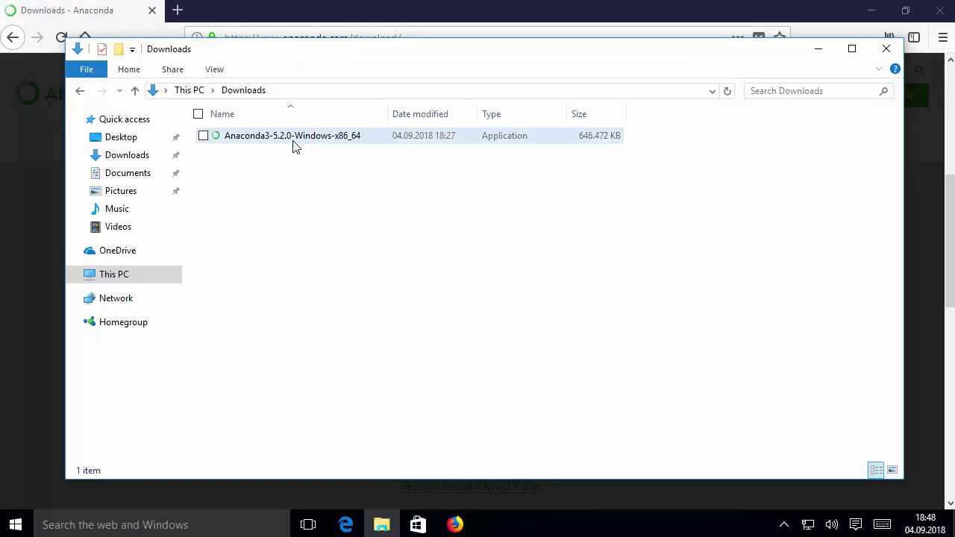
# - Run the Anaconda3-5.2.0-Windows-x86_64 installer from the Downloads folder and minimize the open Explorer and browser windows
pyautogui.doubleClick(294, 146)
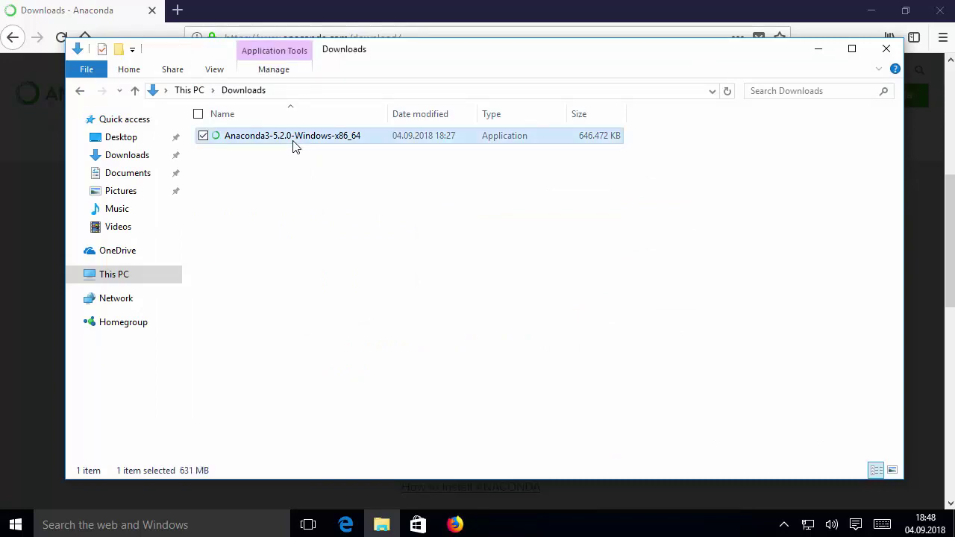
pyautogui.click(819, 49)
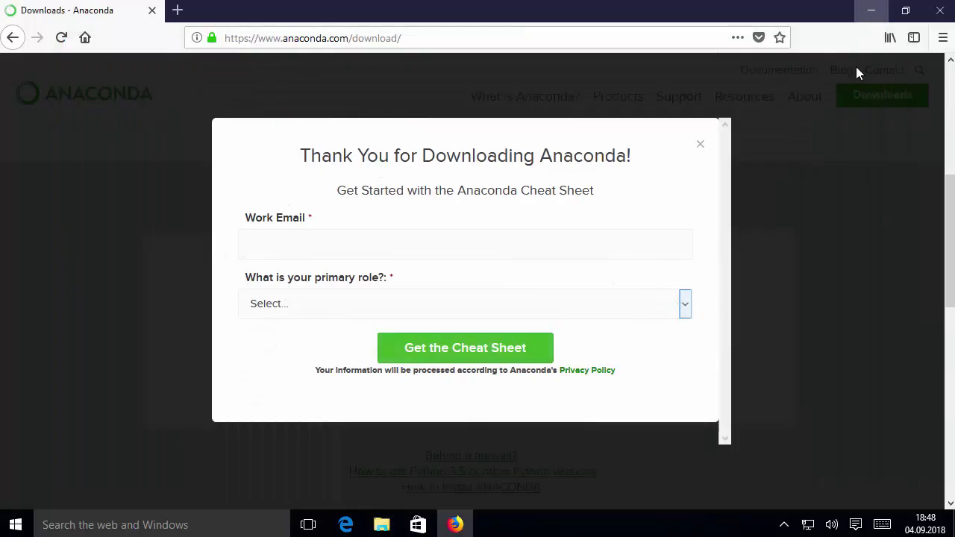
pyautogui.click(871, 10)
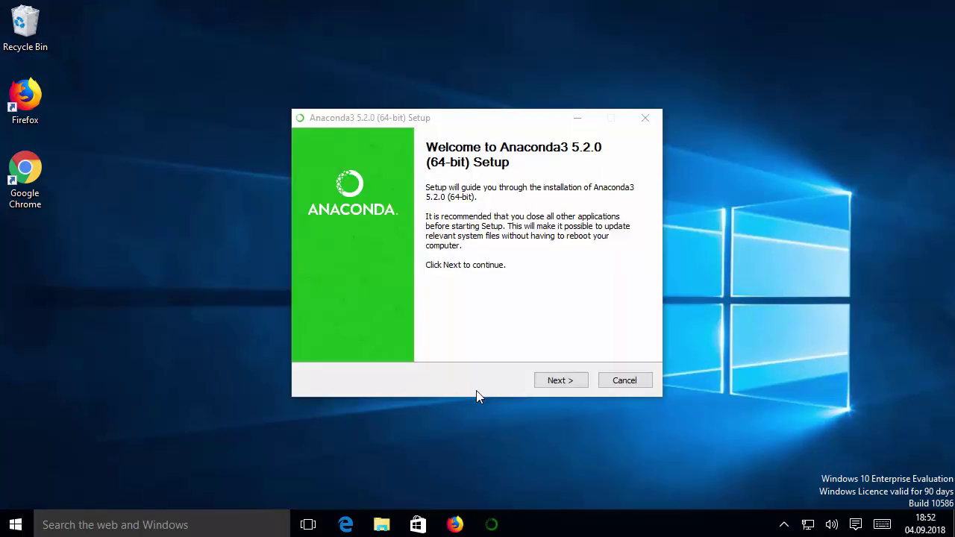
# - Proceed past the setup's welcome page, go through the license agreement to its end and accept it
pyautogui.click(548, 383)
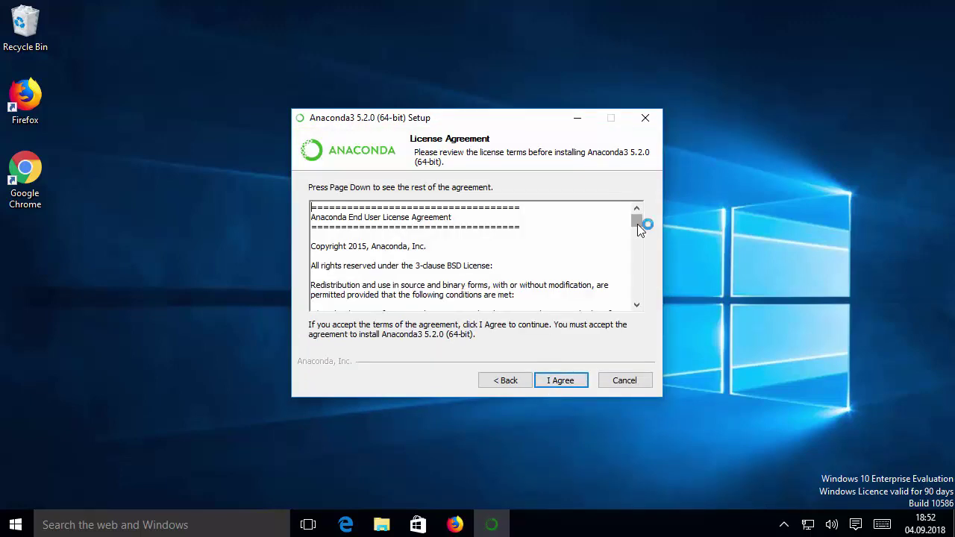
pyautogui.moveTo(638, 224); pyautogui.dragTo(638, 293)
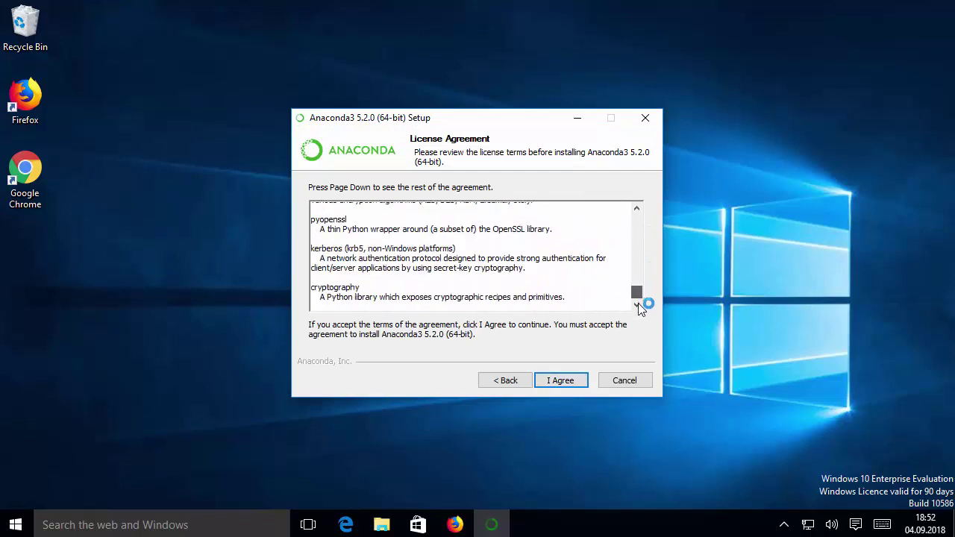
pyautogui.click(565, 382)
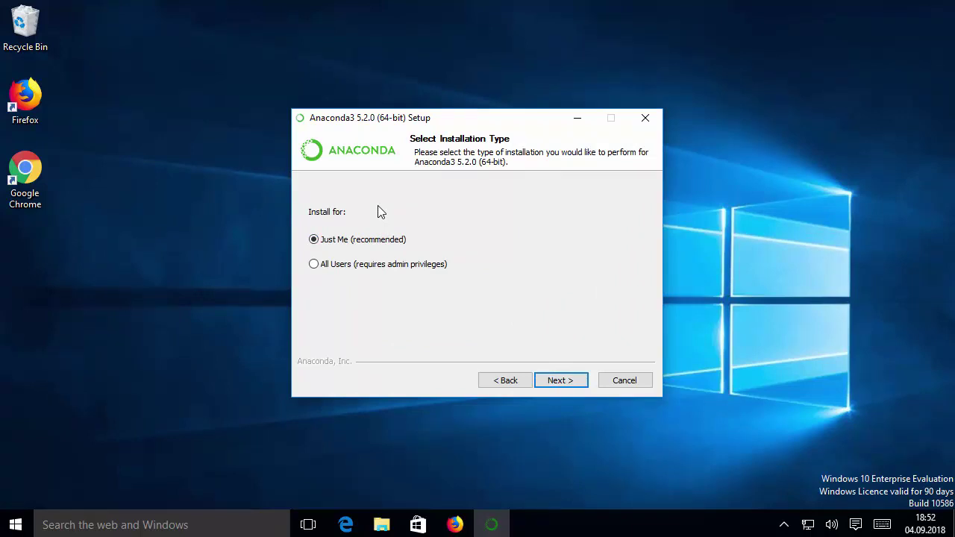
# - Choose installation for All Users and accept C:\ProgramData\Anaconda3 as the destination folder
pyautogui.click(314, 266)
pyautogui.click(561, 382)
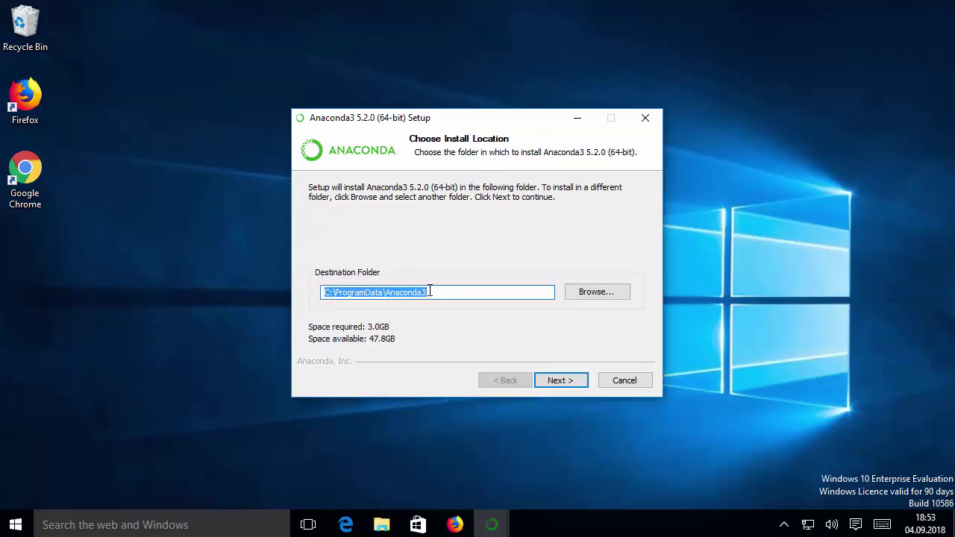
pyautogui.doubleClick(344, 293)
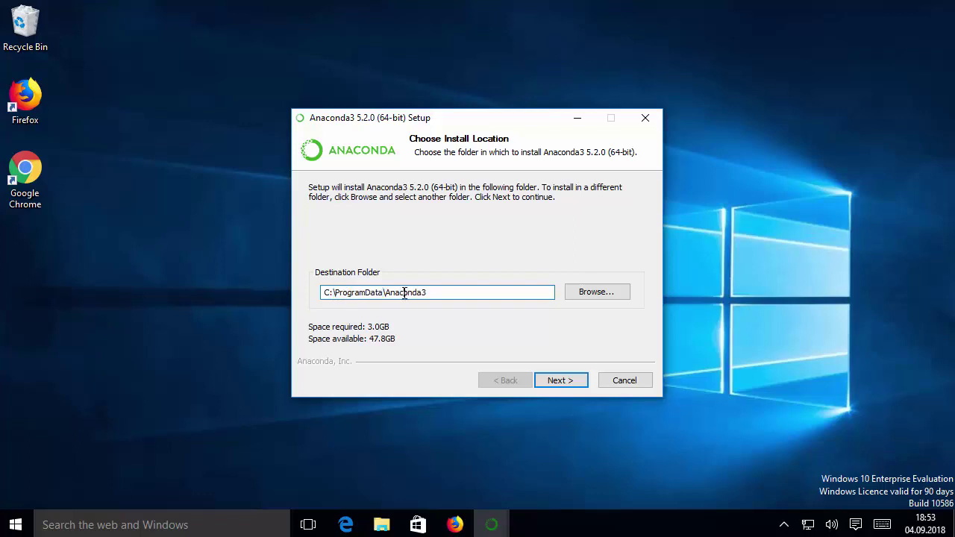
pyautogui.doubleClick(405, 293)
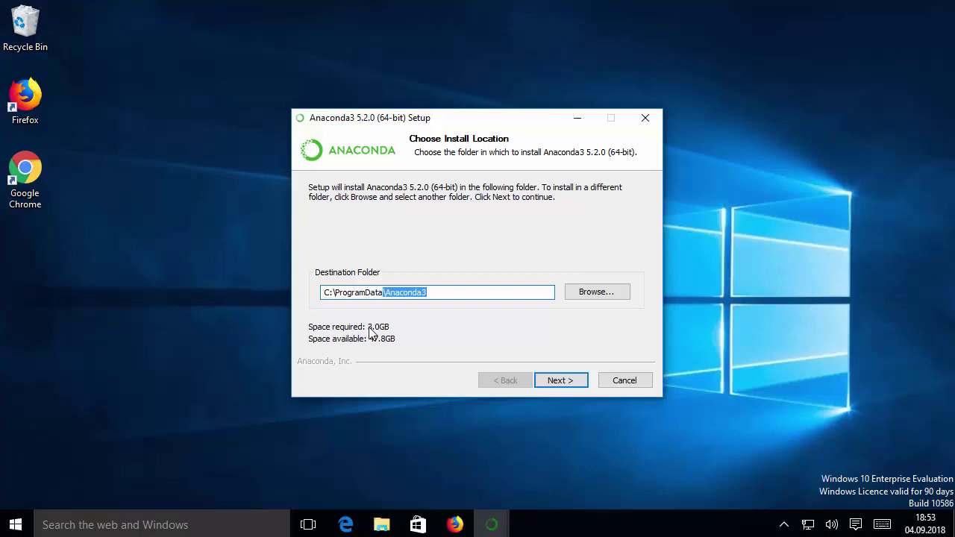
pyautogui.click(554, 378)
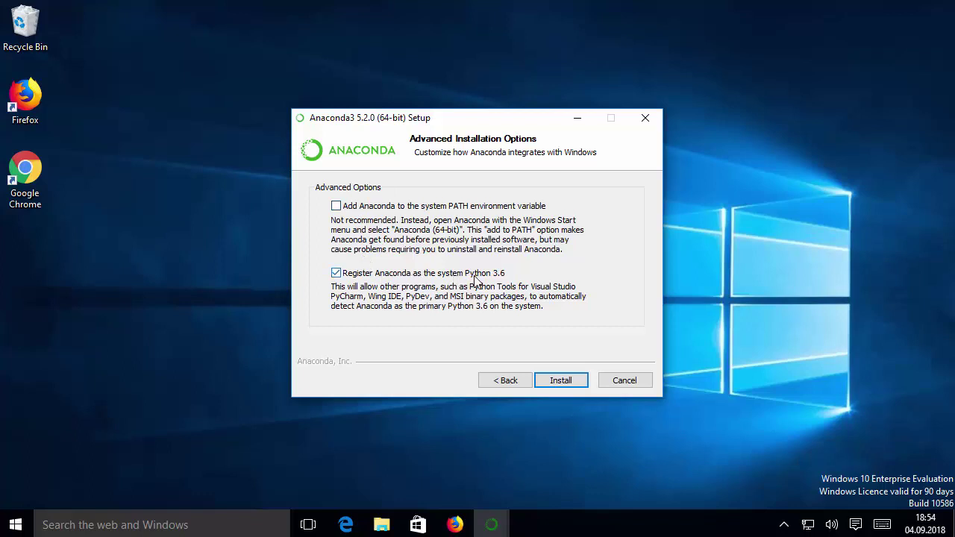
# - Enable adding Anaconda to the system PATH environment variable and start the installation
pyautogui.click(337, 208)
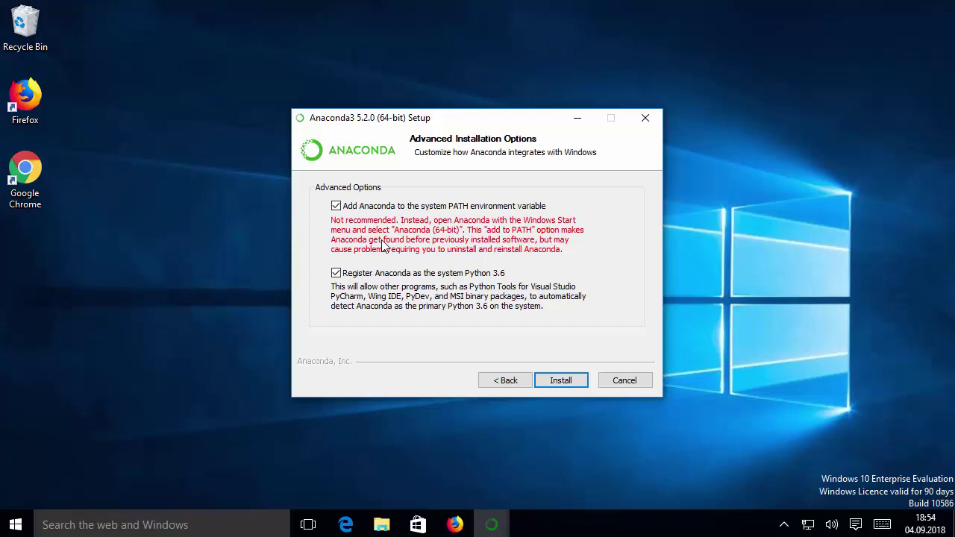
pyautogui.click(337, 208)
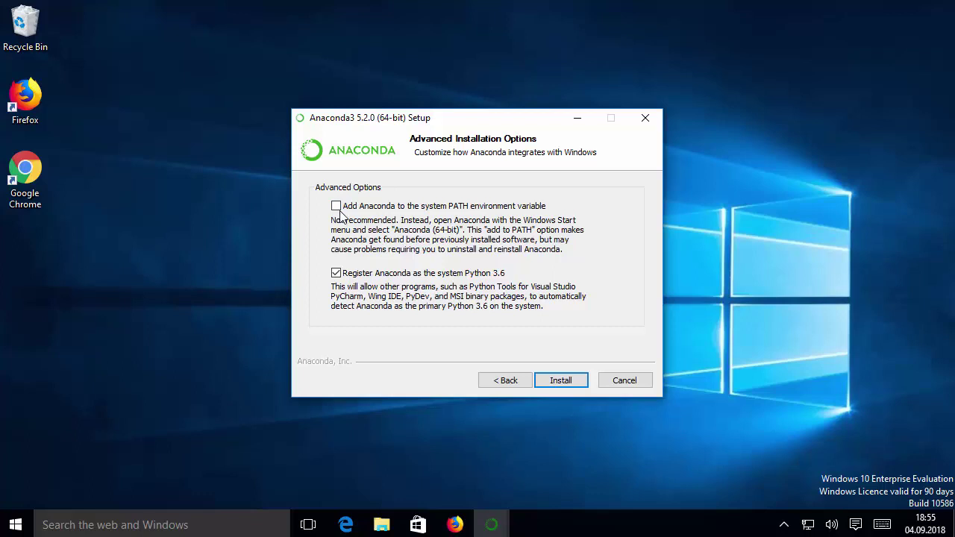
pyautogui.click(337, 208)
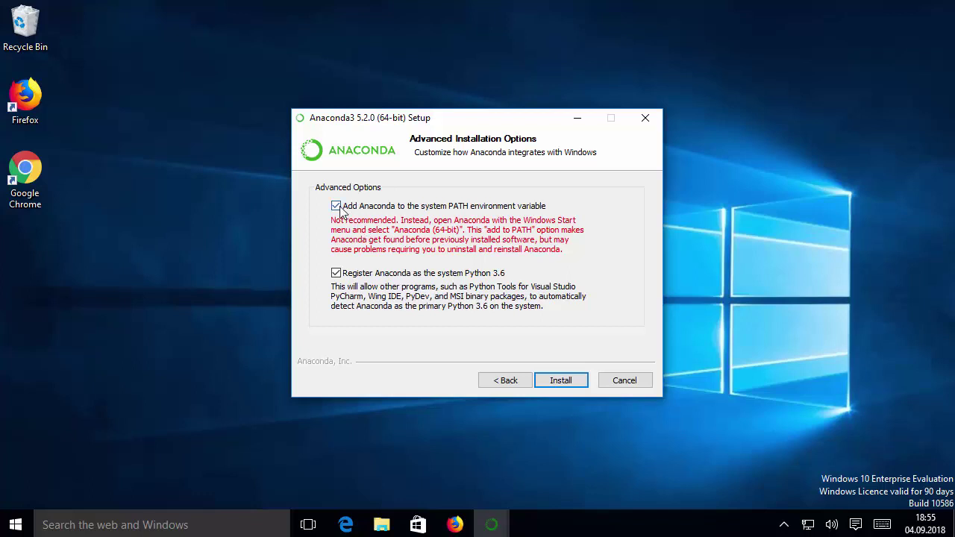
pyautogui.click(556, 381)
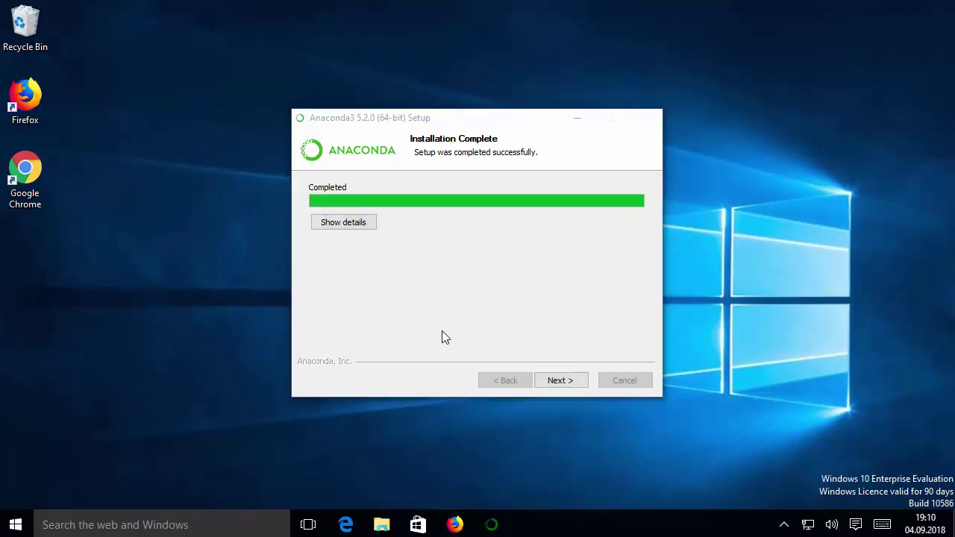
# - Skip the Microsoft VSCode installation and finish the setup with both Anaconda Cloud and getting-started learning options unchecked
pyautogui.click(556, 383)
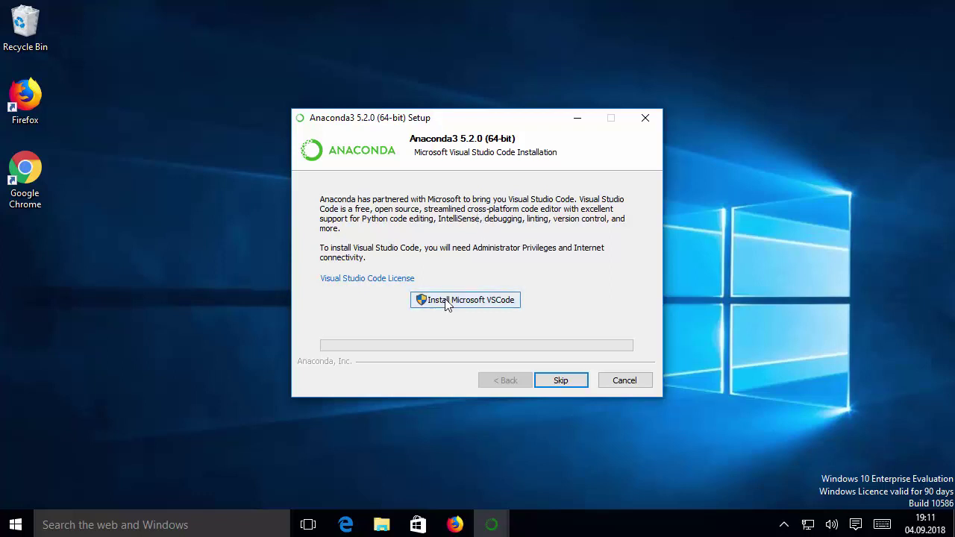
pyautogui.click(553, 383)
pyautogui.click(431, 267)
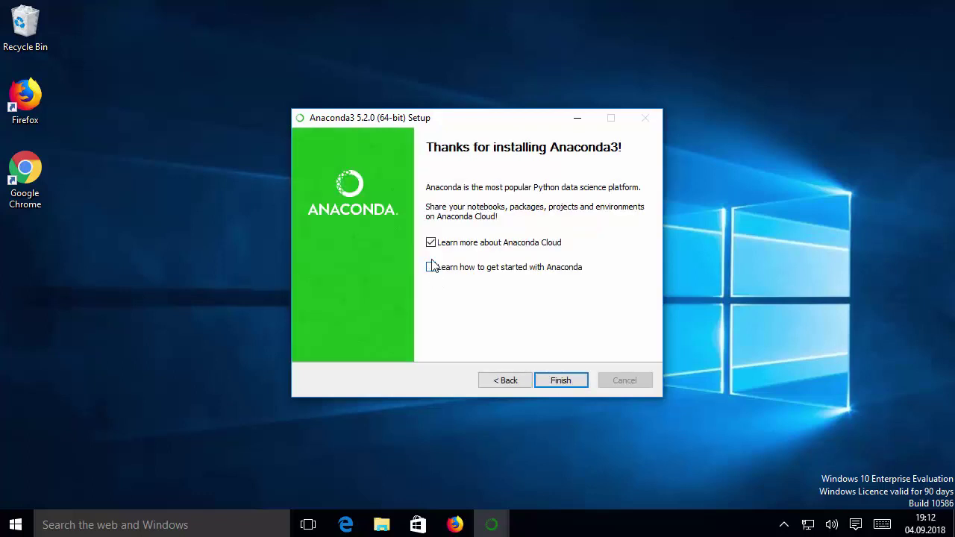
pyautogui.click(432, 244)
pyautogui.click(552, 383)
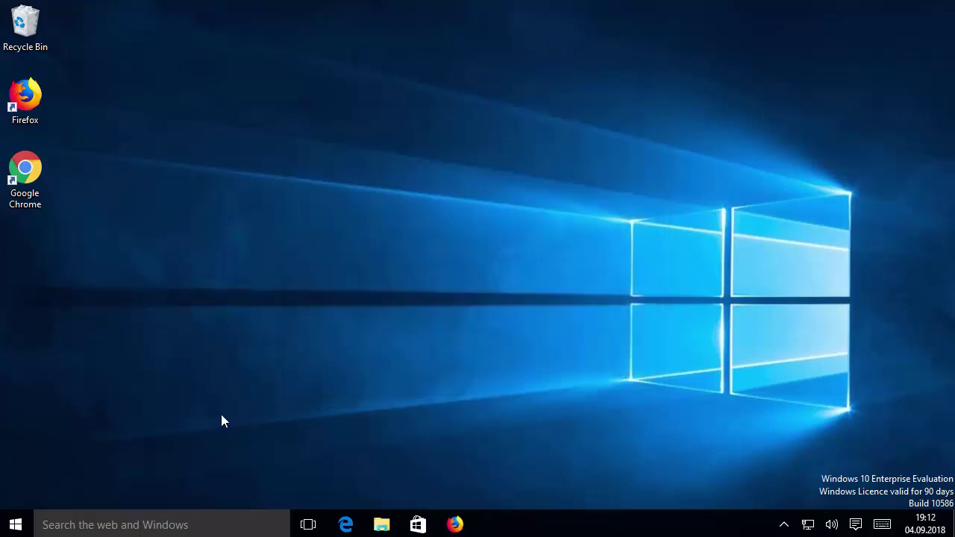
# - Search Windows for "anaconda" and open Anaconda Prompt
pyautogui.click(138, 527)
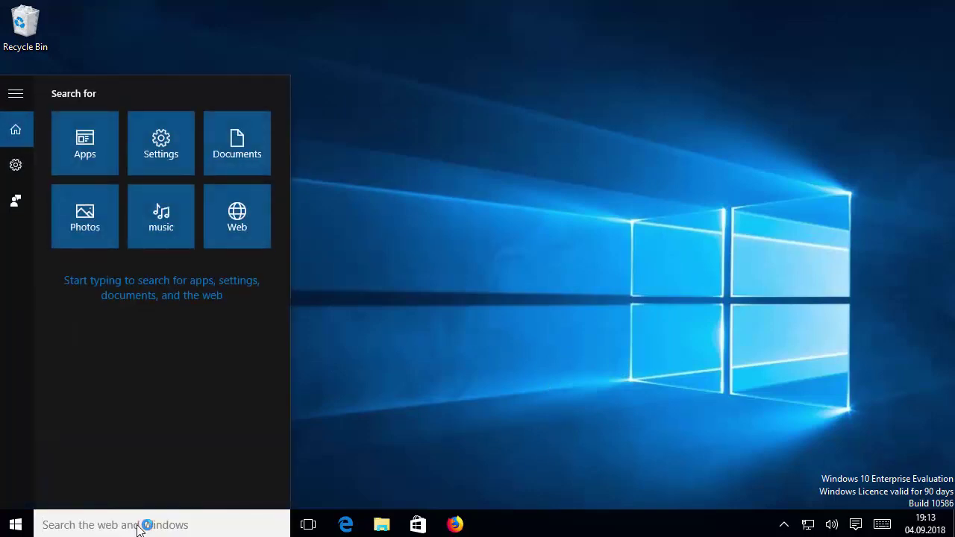
pyautogui.write('ana')
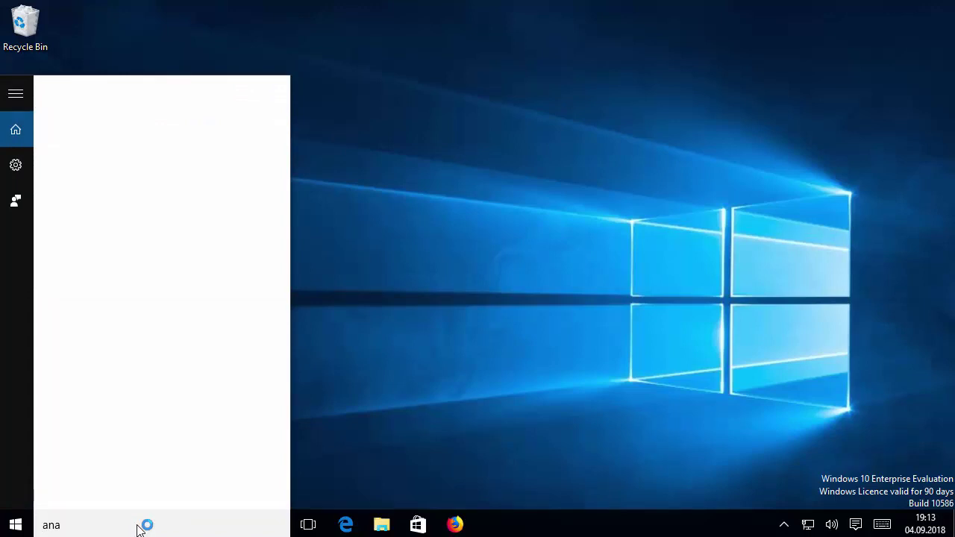
pyautogui.write('conda')
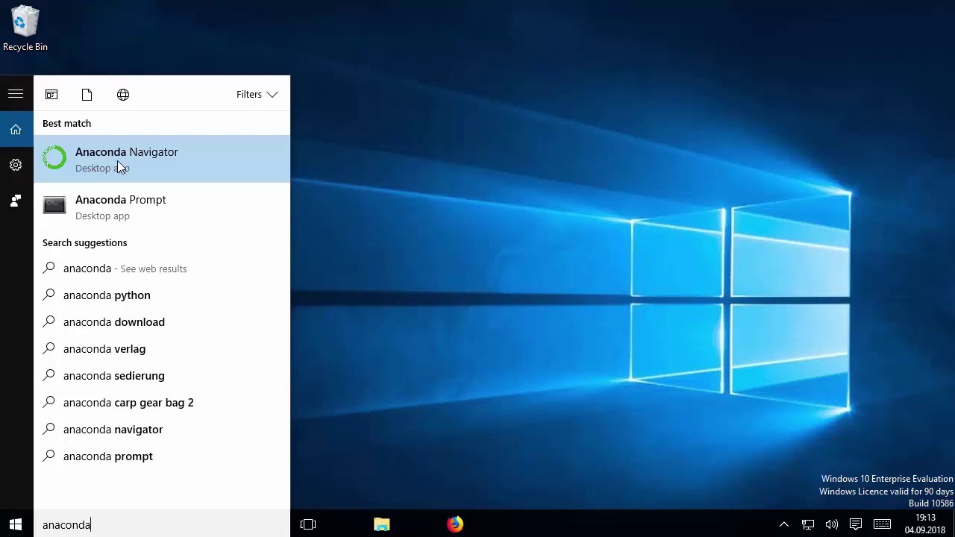
pyautogui.click(91, 209)
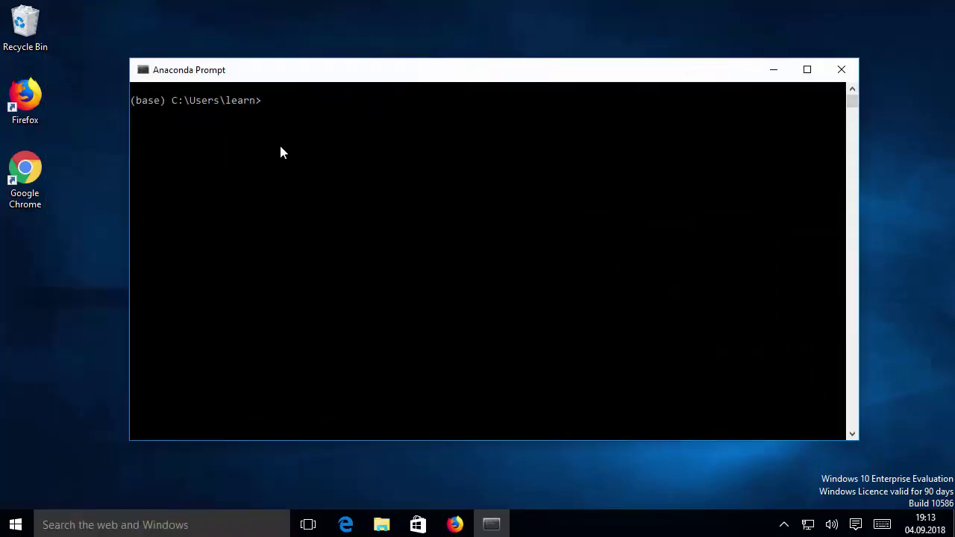
# - Check the installed Python version with "python --version" and highlight the distributor name in the output
pyautogui.write('python --version')
pyautogui.press('Return')
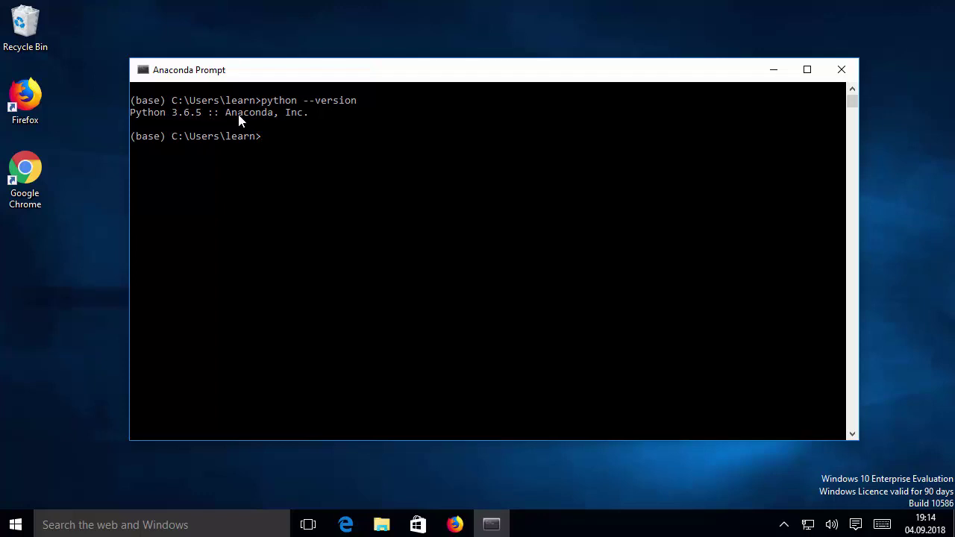
pyautogui.moveTo(227, 115); pyautogui.dragTo(320, 115)
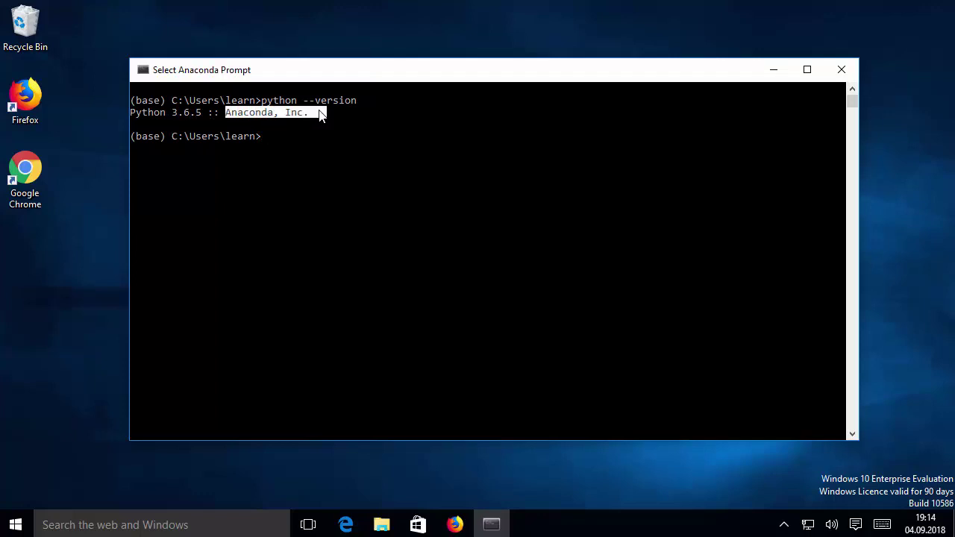
# - Display the conda installation details with "conda info" and highlight the conda version line
pyautogui.click(268, 135)
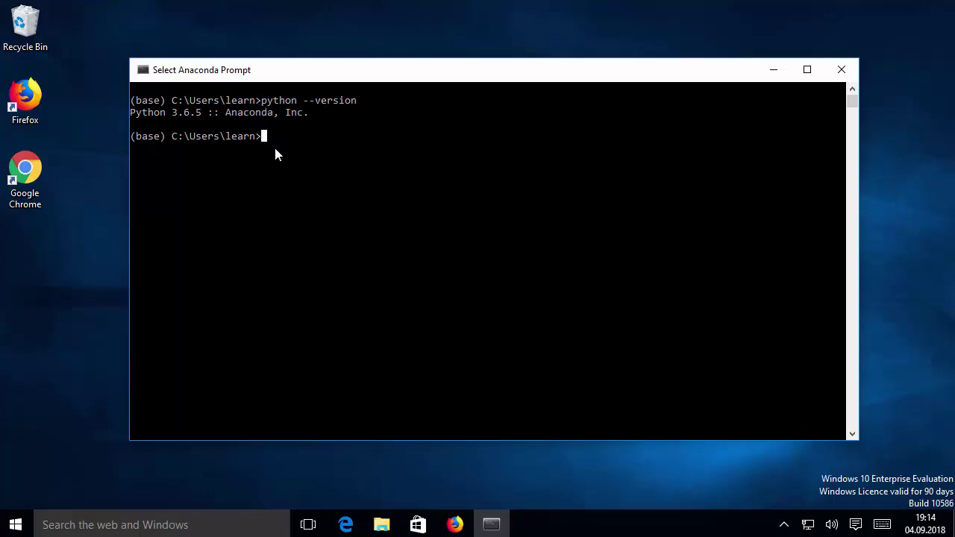
pyautogui.write('conda info')
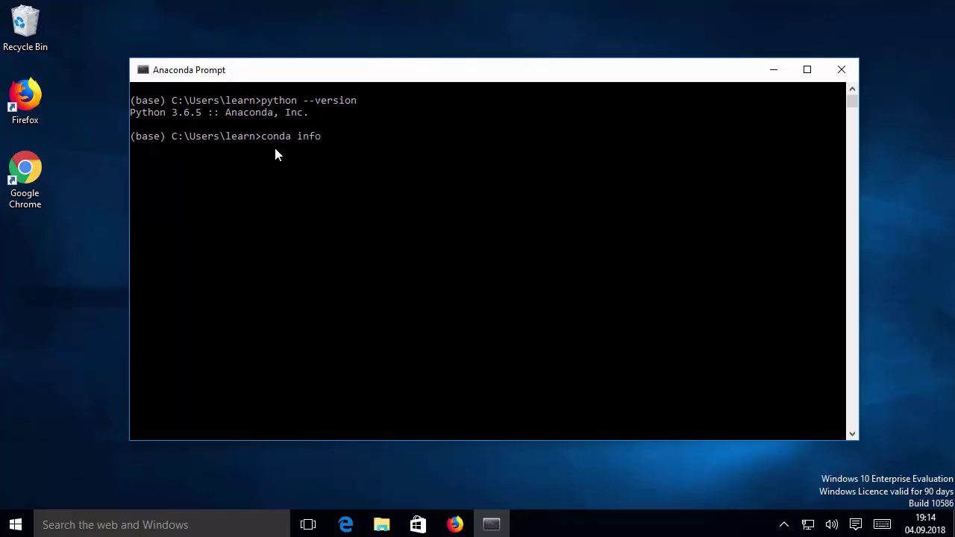
pyautogui.press('Return')
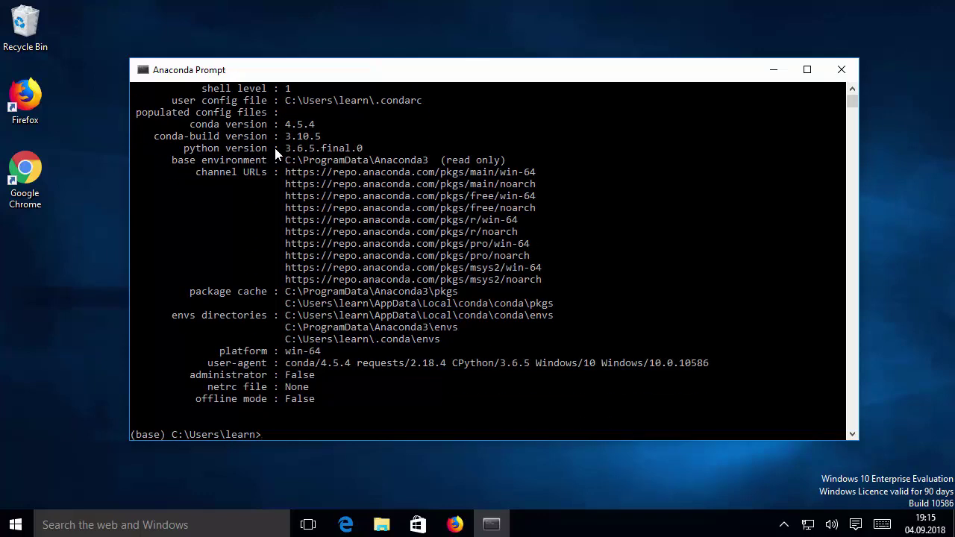
pyautogui.click(292, 230)
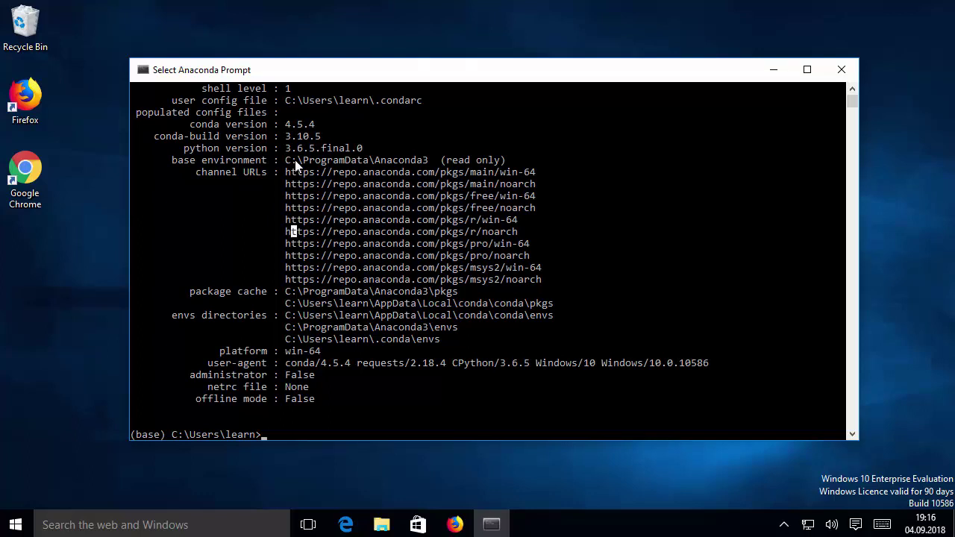
pyautogui.moveTo(316, 124); pyautogui.dragTo(193, 127)
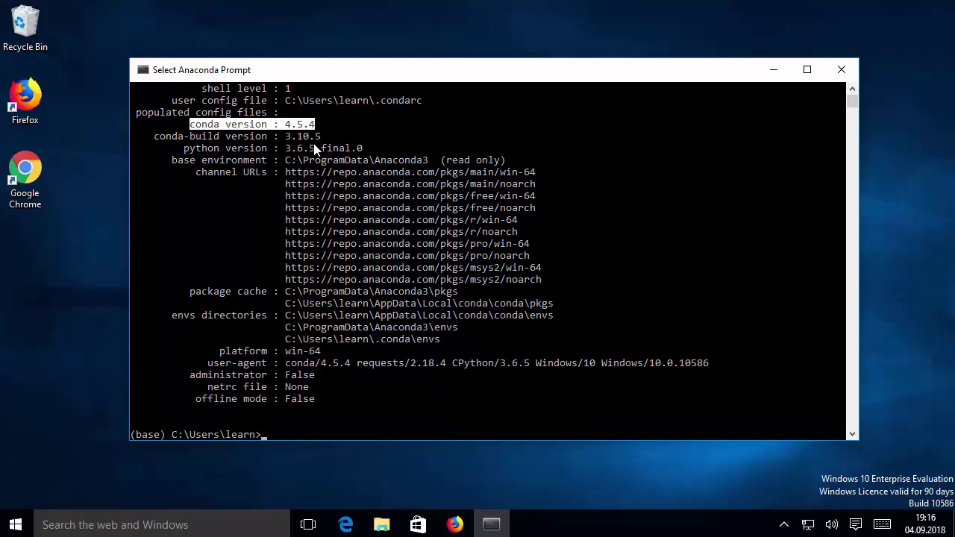
pyautogui.rightClick(294, 432)
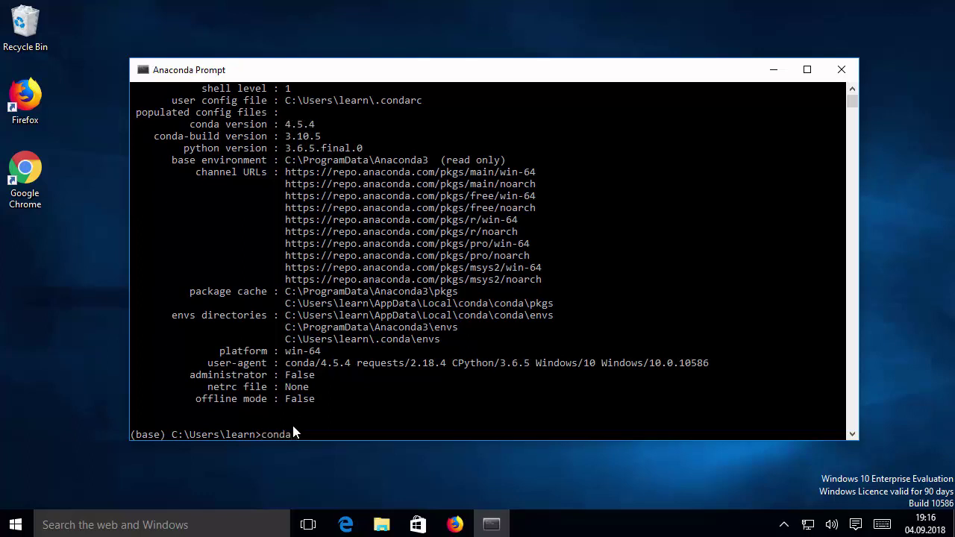
pyautogui.write('install numpy')
pyautogui.press('Escape')
# - Set the Anaconda Prompt window's font size to 20 and dismiss the shortcut error
pyautogui.click(395, 386)
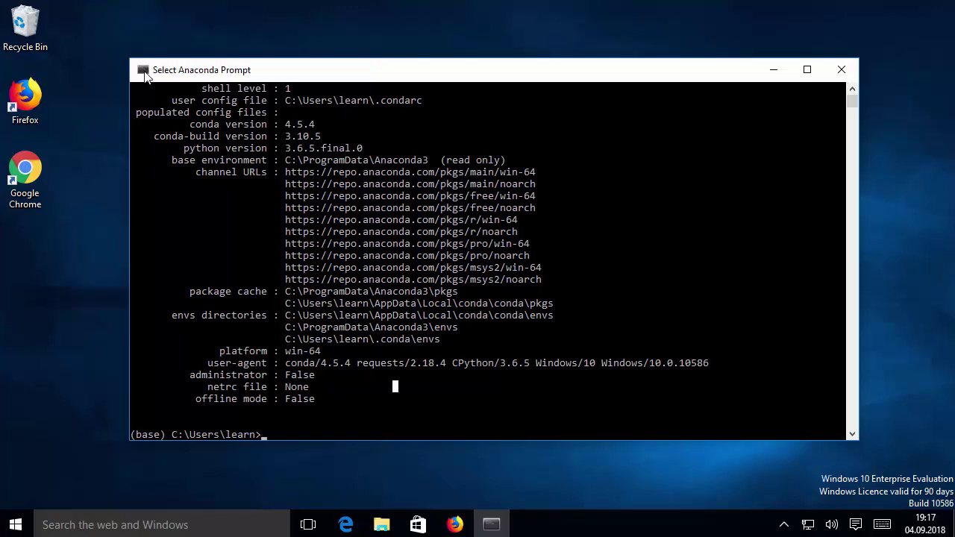
pyautogui.click(147, 75)
pyautogui.click(189, 217)
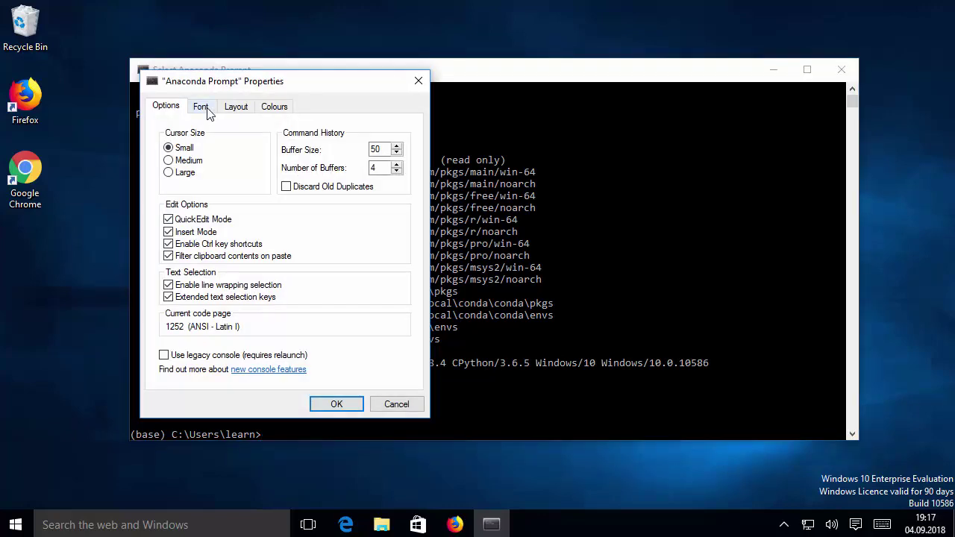
pyautogui.click(207, 110)
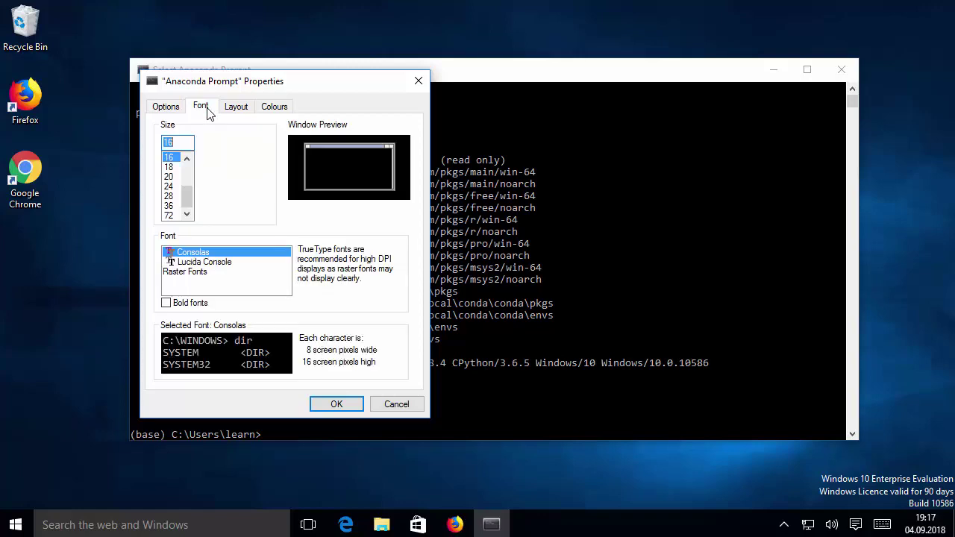
pyautogui.click(169, 177)
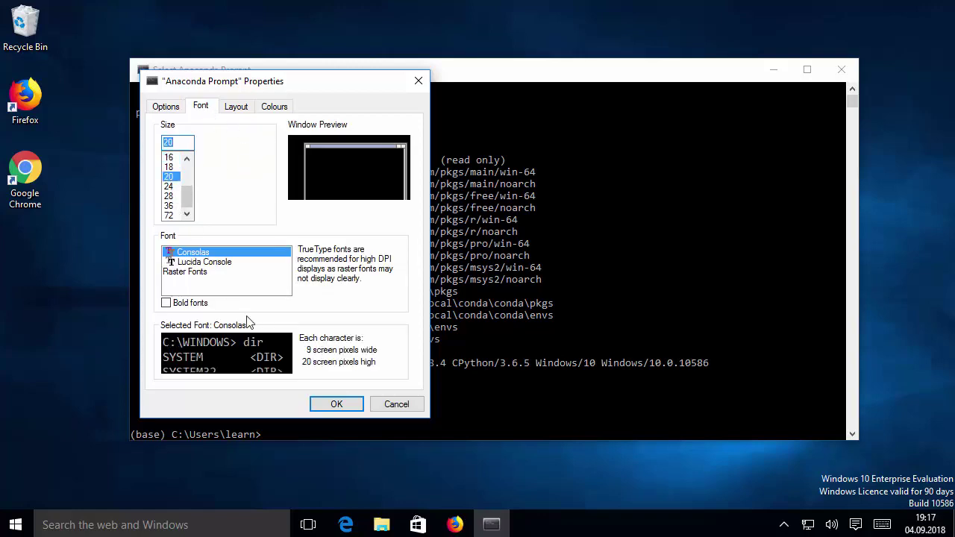
pyautogui.click(336, 405)
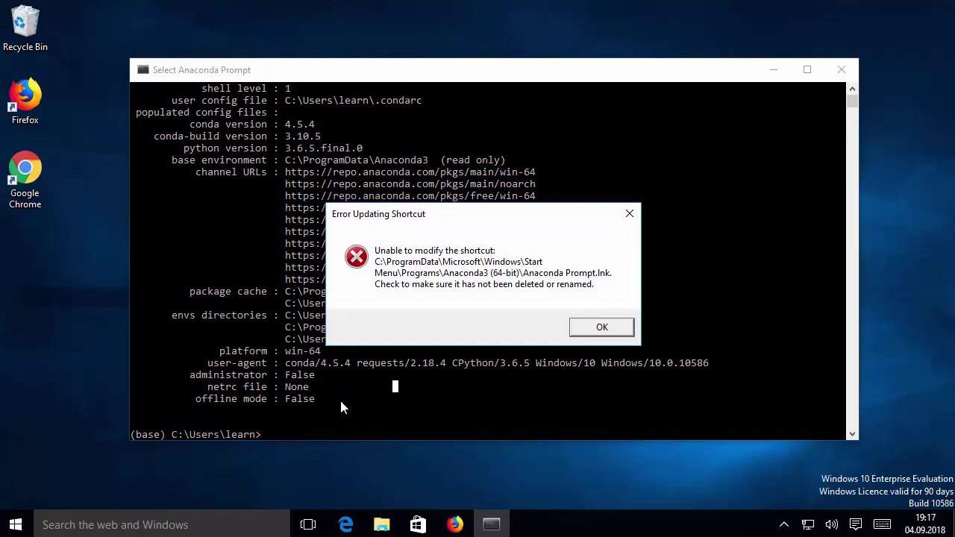
pyautogui.click(602, 327)
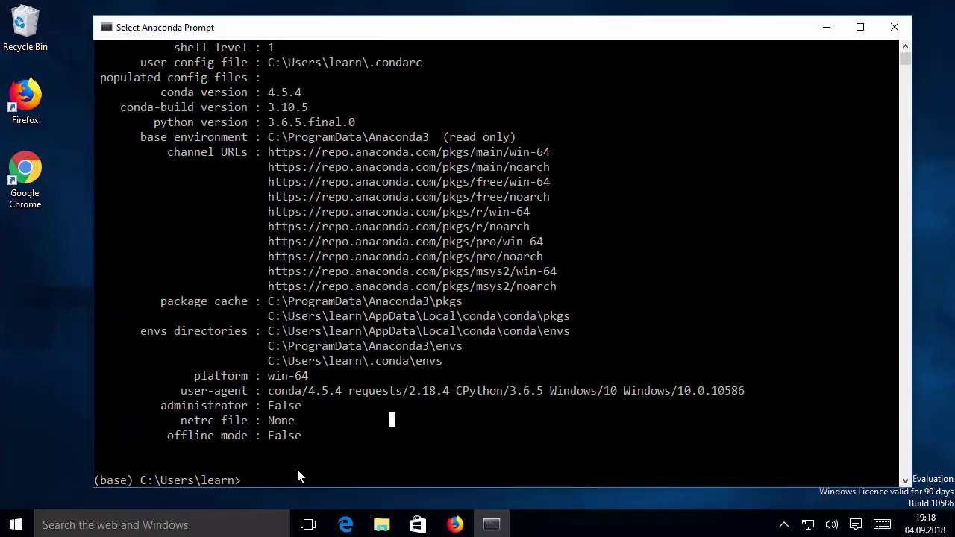
# - Launch Jupyter with the command "jupyter notebook" and choose Firefox to open it
pyautogui.click(245, 481)
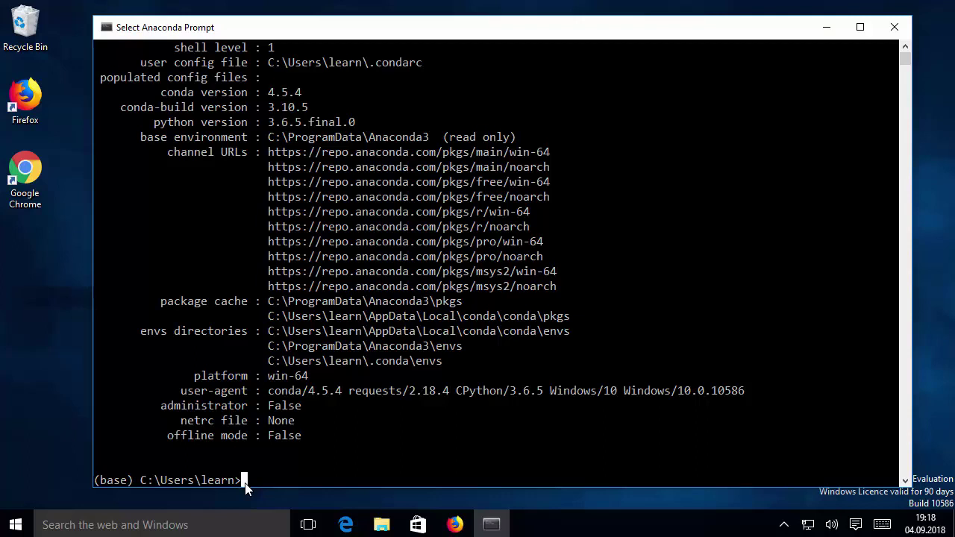
pyautogui.press('Escape')
pyautogui.write('jupyter ')
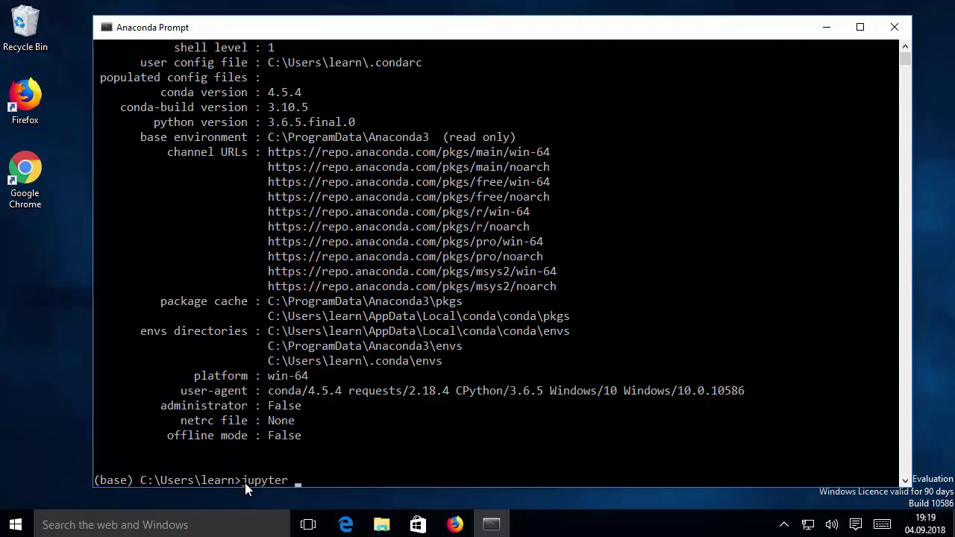
pyautogui.write('notebook')
pyautogui.press('Return')
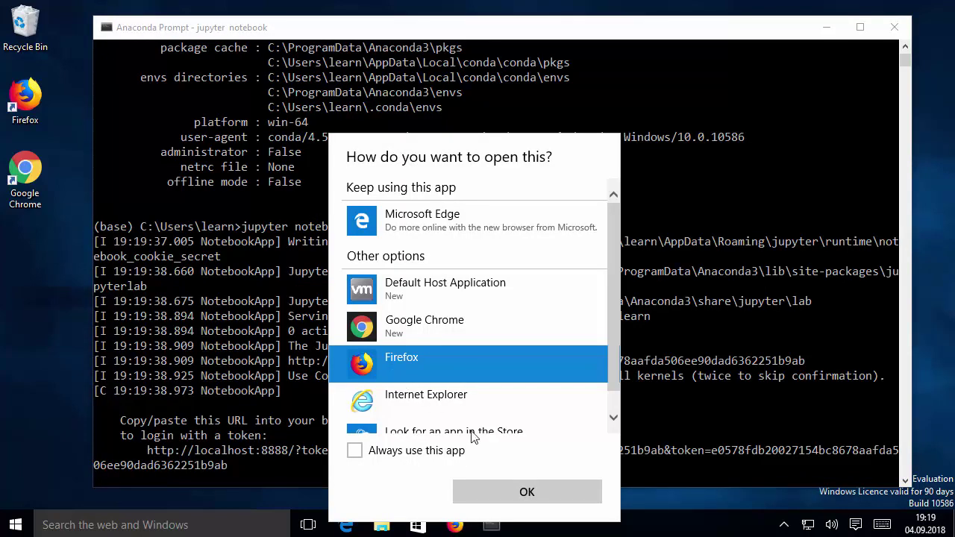
pyautogui.click(501, 491)
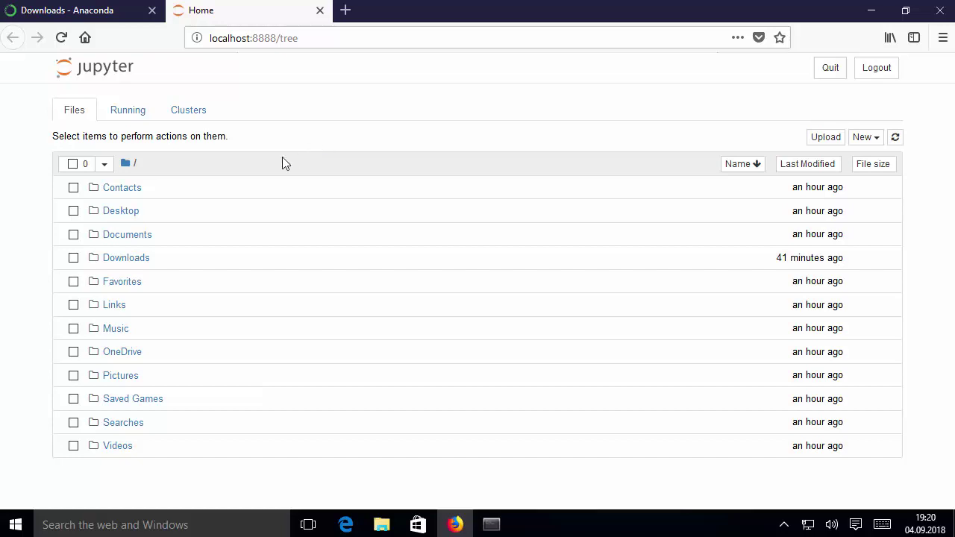
# - Create a new folder inside the Desktop directory of the Jupyter file list
pyautogui.click(121, 212)
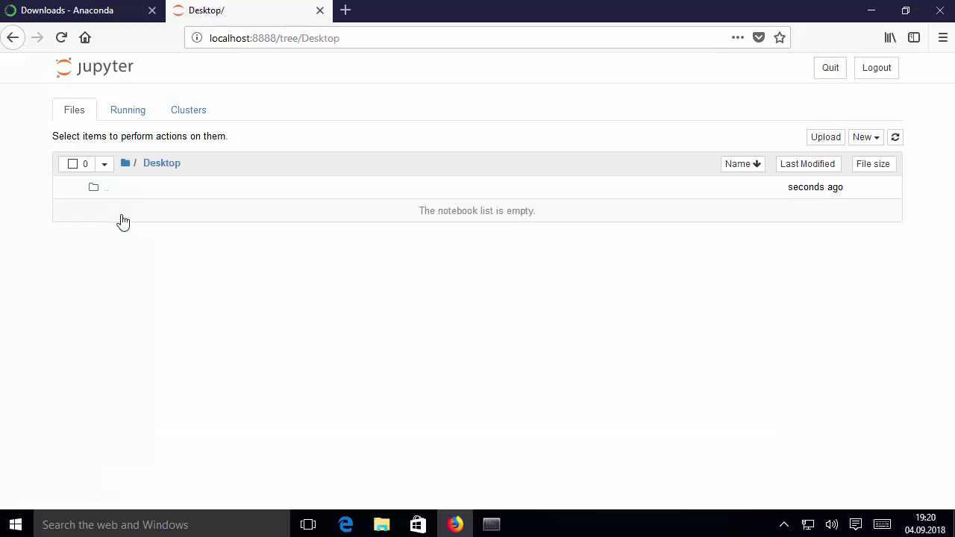
pyautogui.click(860, 145)
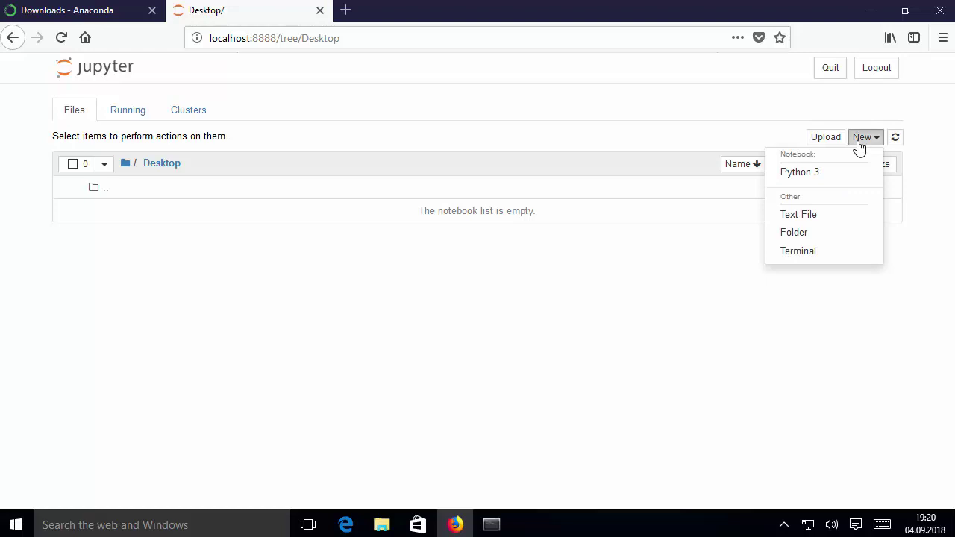
pyautogui.click(714, 245)
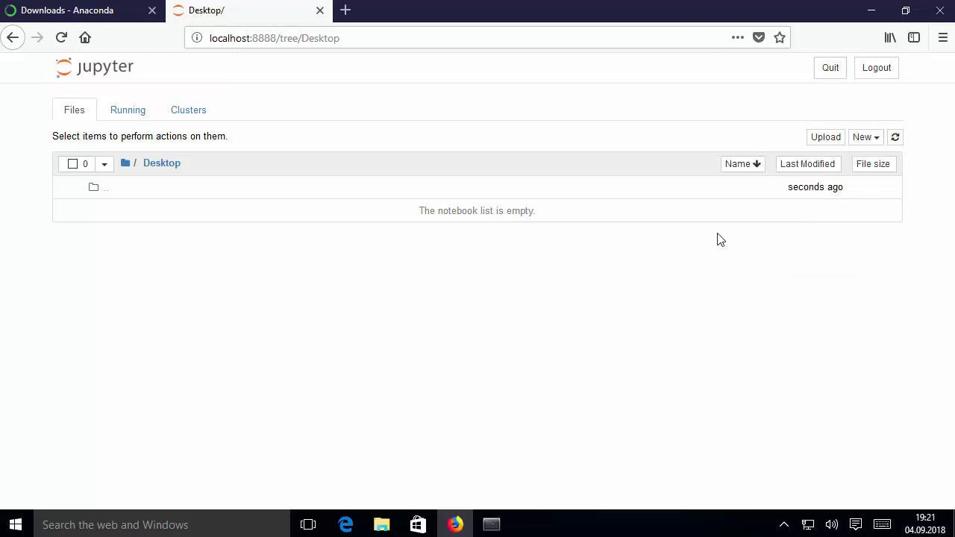
pyautogui.click(871, 144)
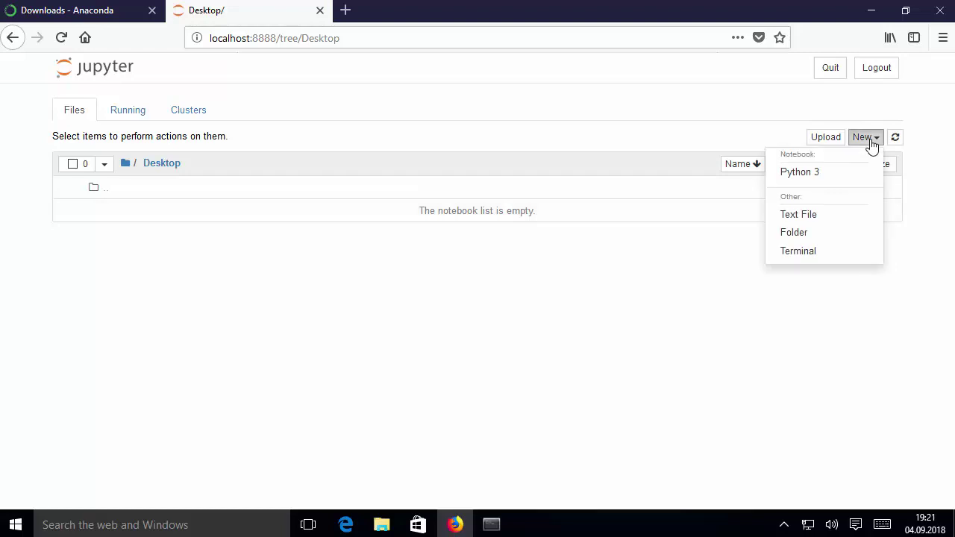
pyautogui.click(794, 233)
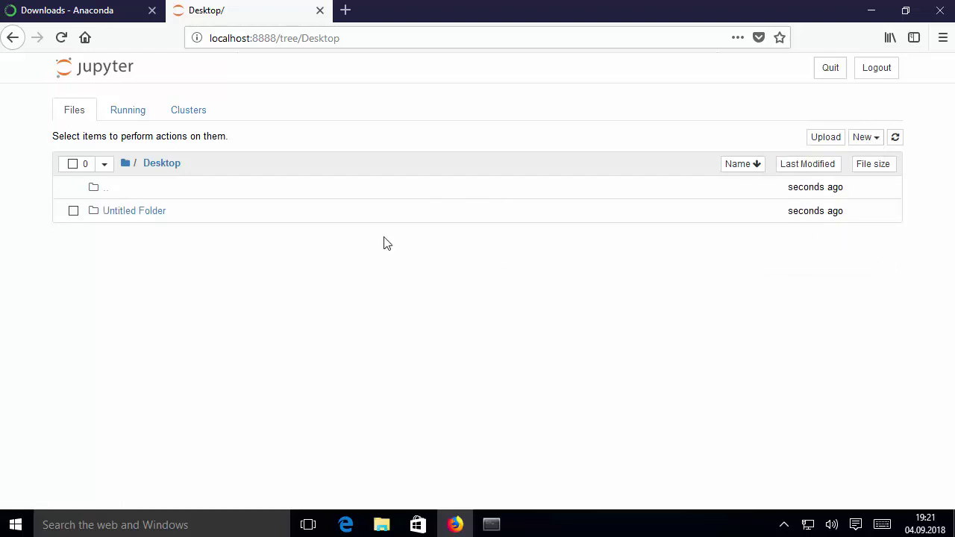
# - Rename the new untitled folder on the Desktop as "Python"
pyautogui.click(73, 211)
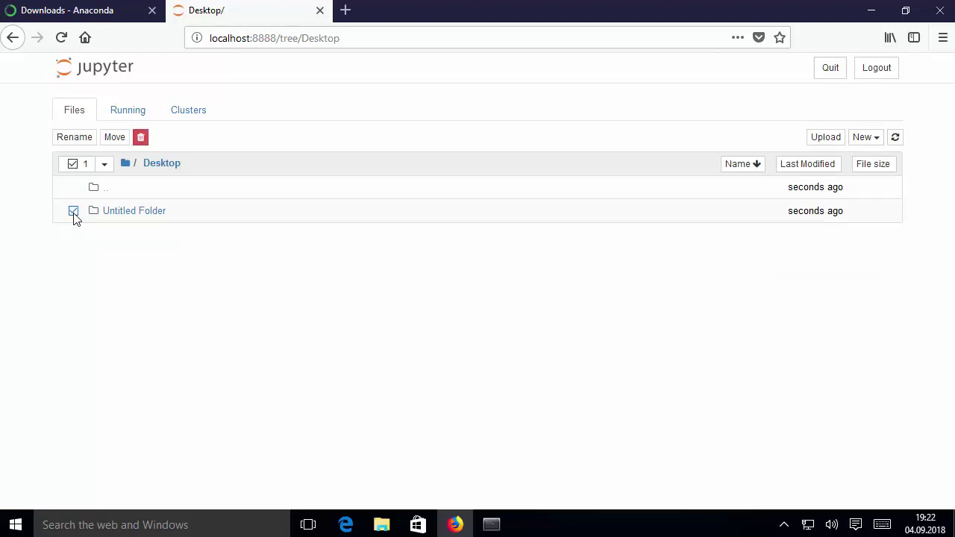
pyautogui.click(74, 140)
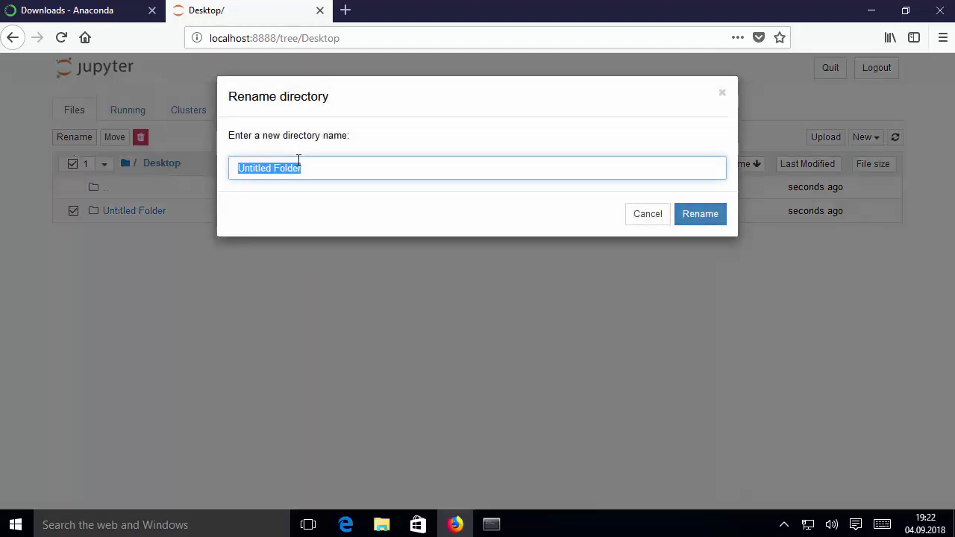
pyautogui.press('BackSpace')
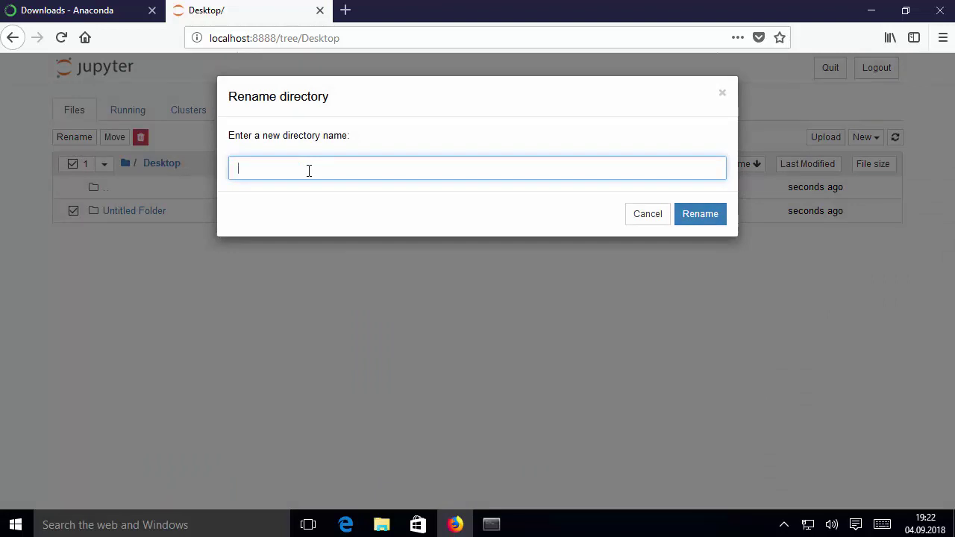
pyautogui.write('Python')
pyautogui.click(691, 216)
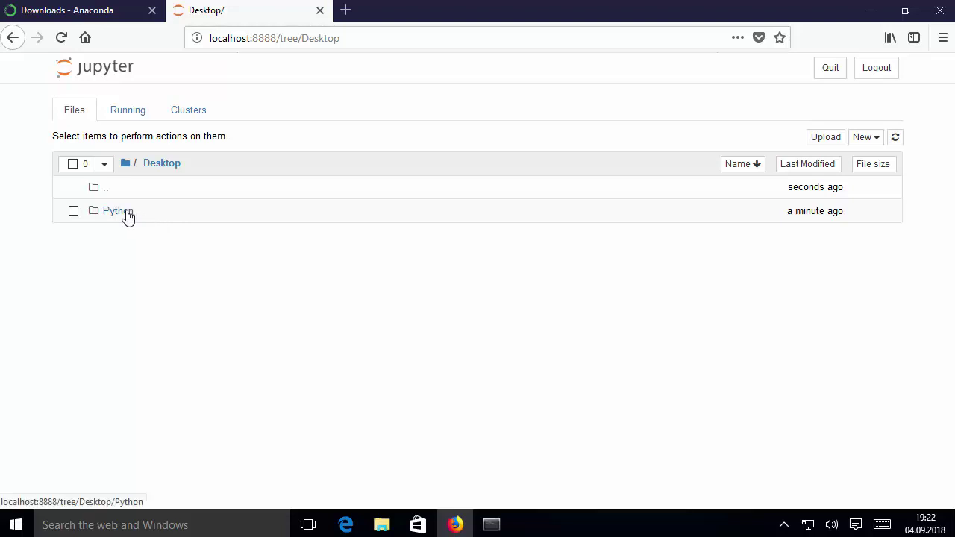
# - Open the Python folder and create a new Python 3 notebook in it
pyautogui.doubleClick(126, 214)
pyautogui.click(481, 224)
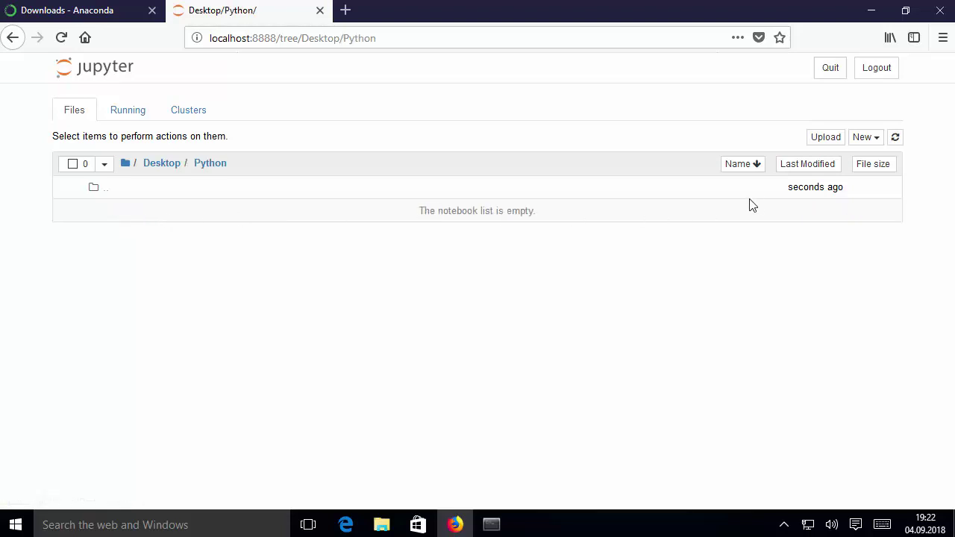
pyautogui.click(877, 143)
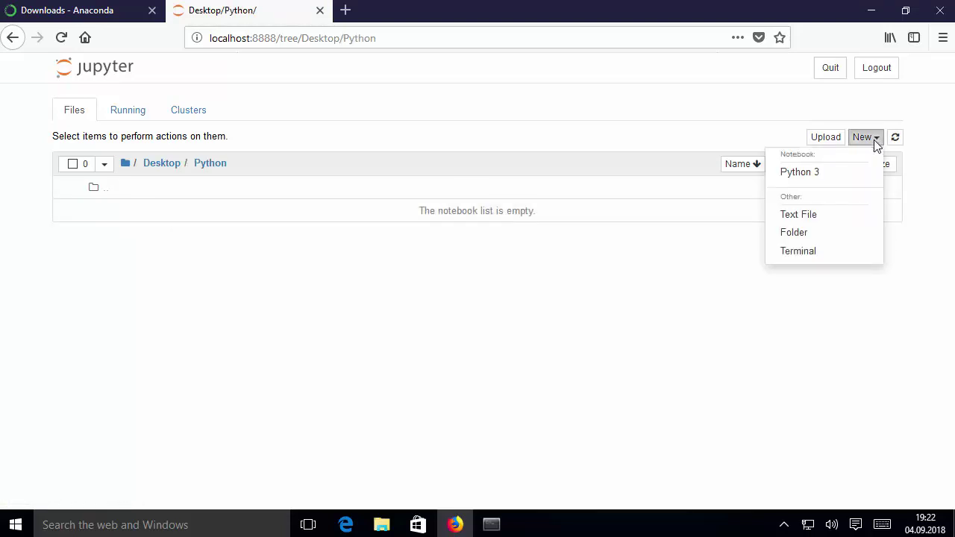
pyautogui.click(805, 178)
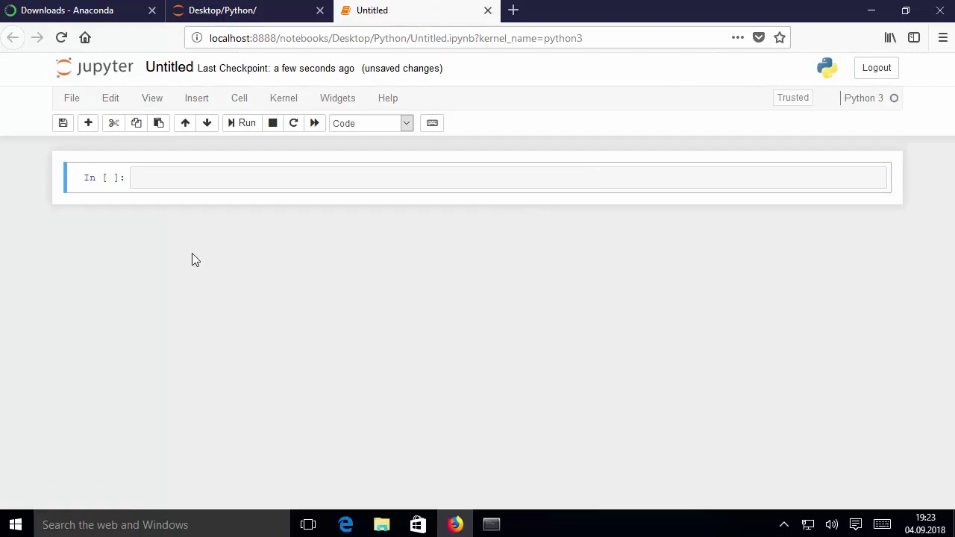
# - Enter "5+5" in the notebook's first cell, run it and highlight the output
pyautogui.click(189, 179)
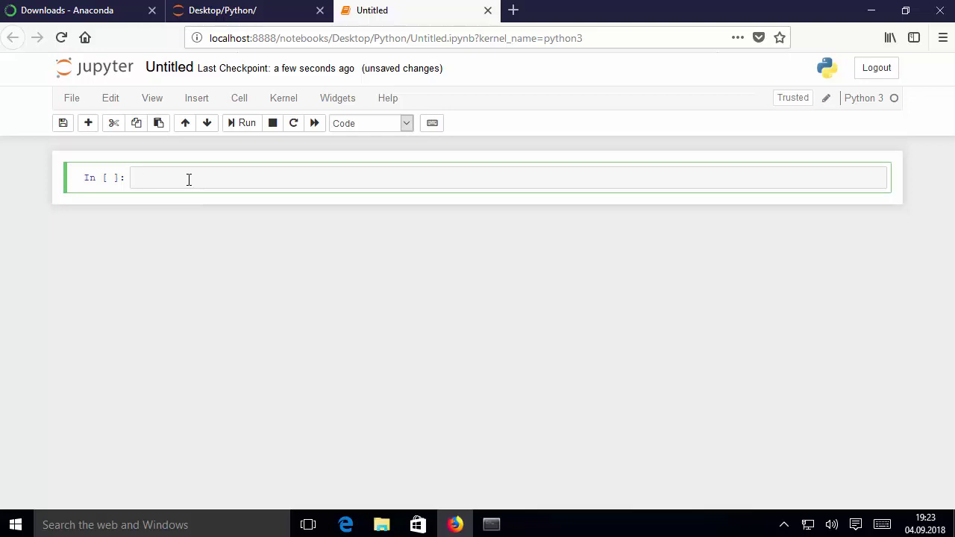
pyautogui.write('5+5')
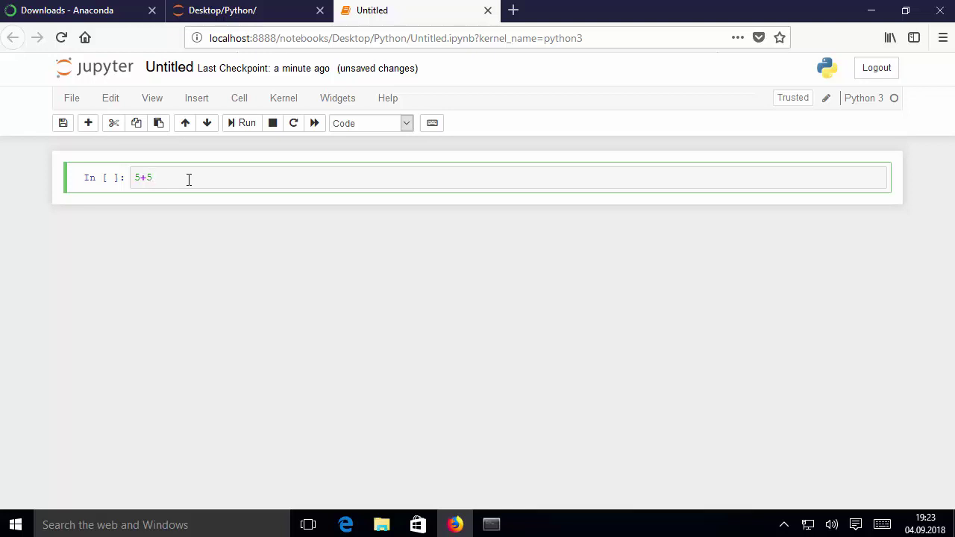
pyautogui.hotkey('shift', 'Return')
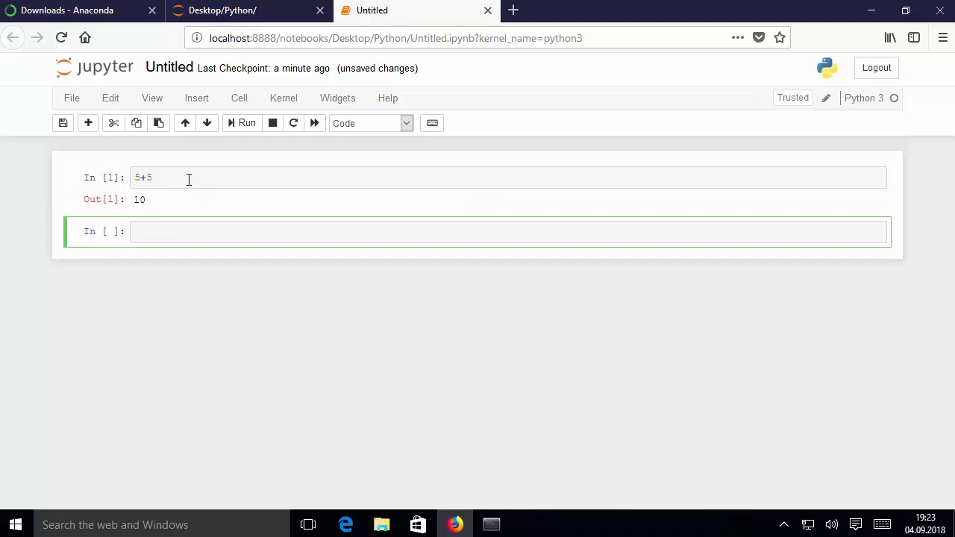
pyautogui.moveTo(148, 200); pyautogui.dragTo(134, 200)
# - Enter "6**2" on two lines of the second notebook cell and run the cell
pyautogui.click(146, 231)
pyautogui.write('6**')
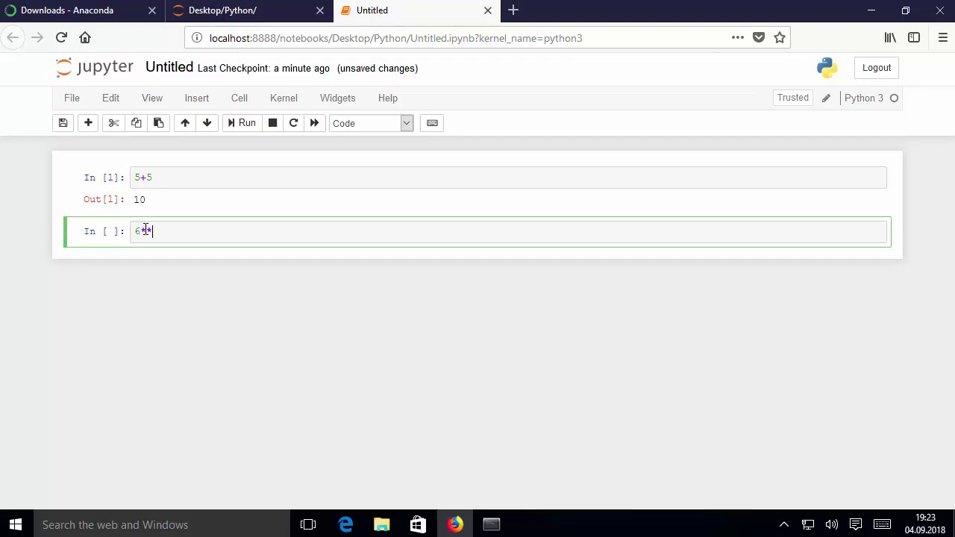
pyautogui.write('2')
pyautogui.press('Return')
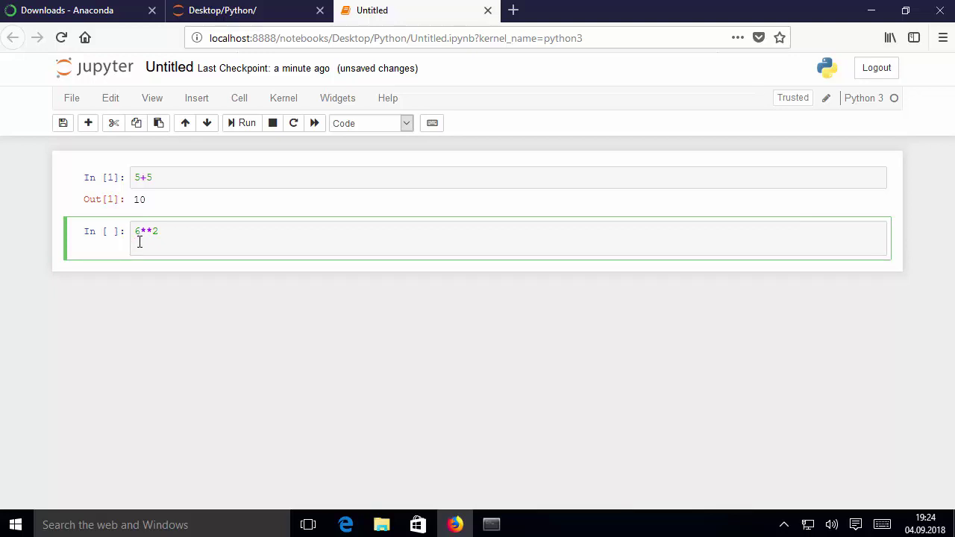
pyautogui.write('6**2')
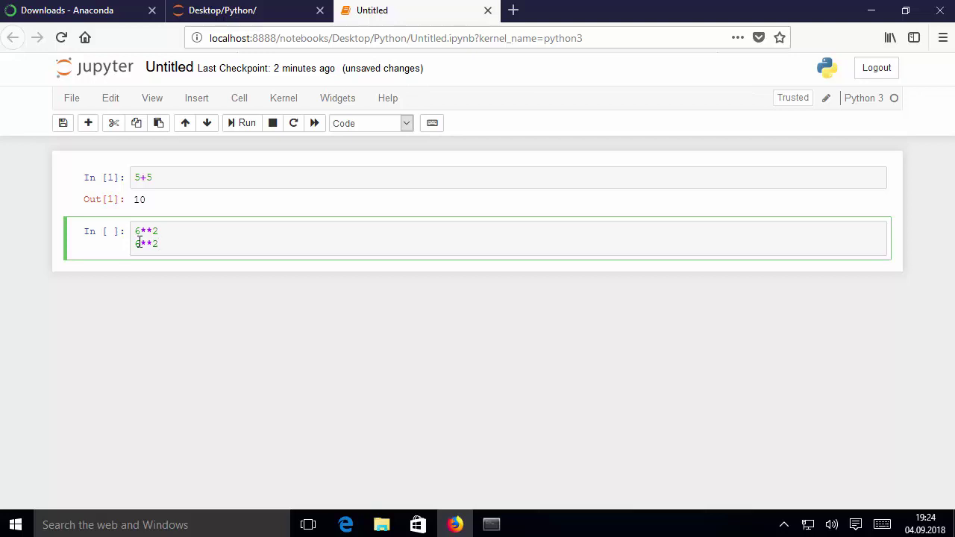
pyautogui.hotkey('shift', 'Return')
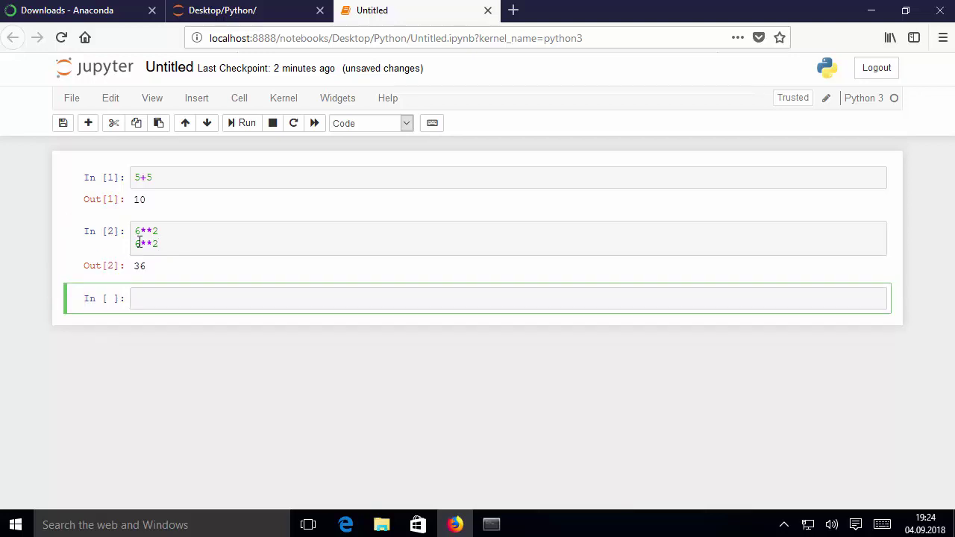
# - Enter "x=6" and "x*6" on two lines of the third notebook cell and run the cell
pyautogui.doubleClick(140, 265)
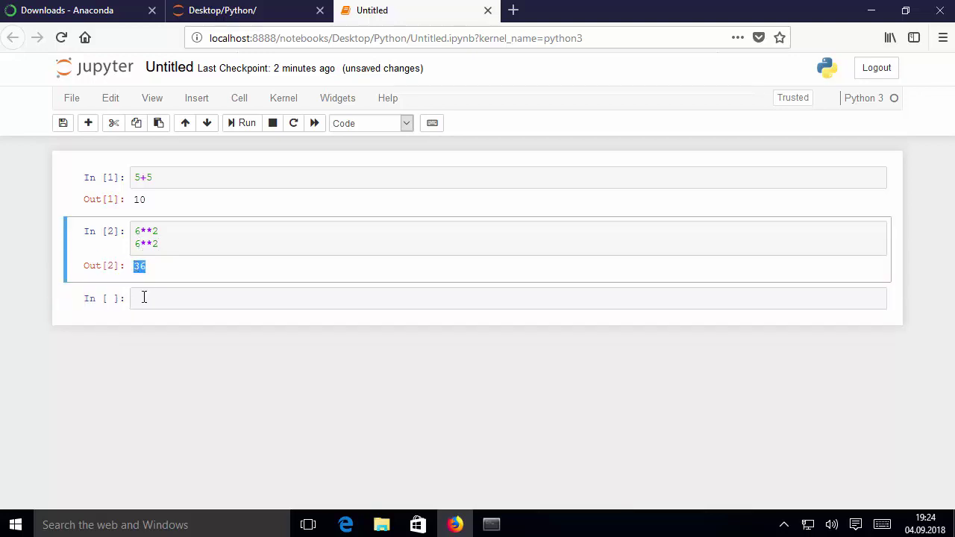
pyautogui.click(144, 298)
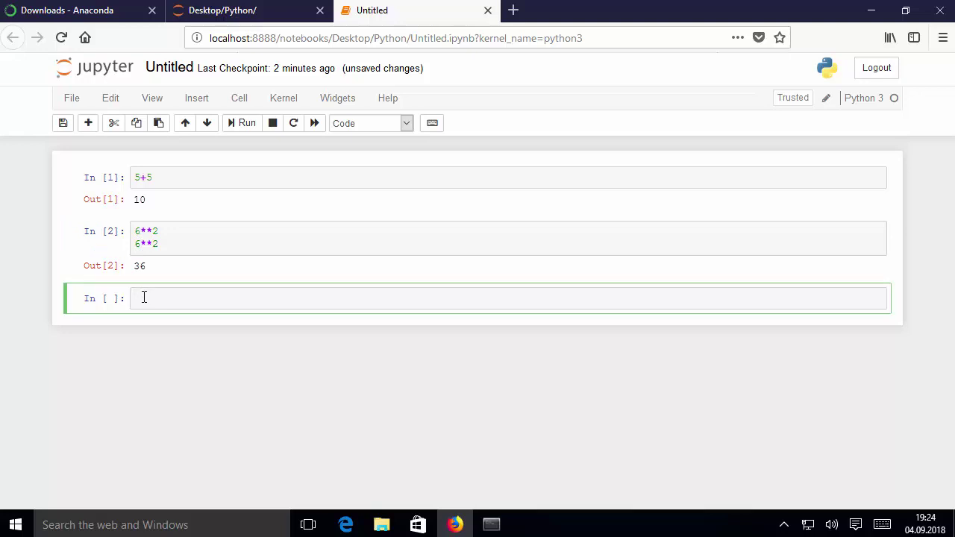
pyautogui.write('x=6')
pyautogui.press('Return')
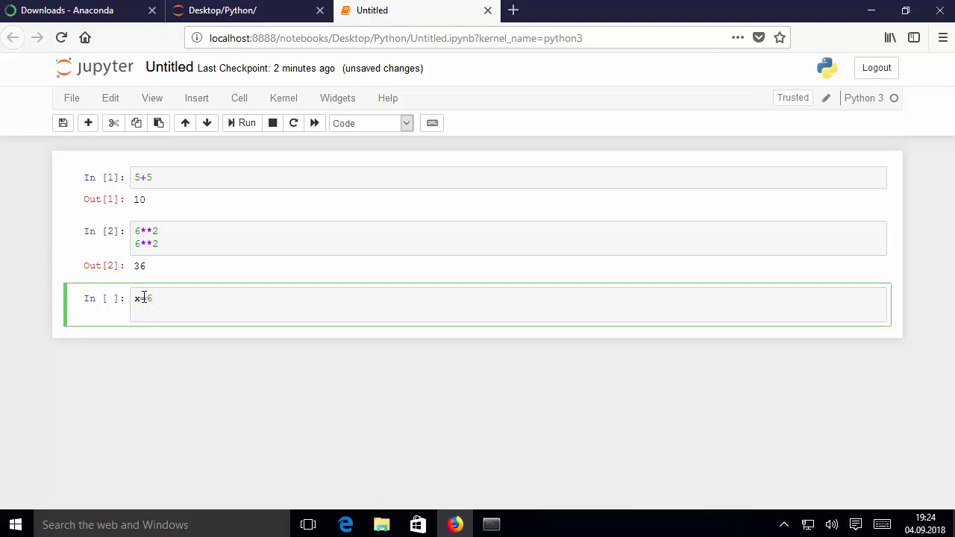
pyautogui.write('x*6')
pyautogui.hotkey('shift', 'Return')
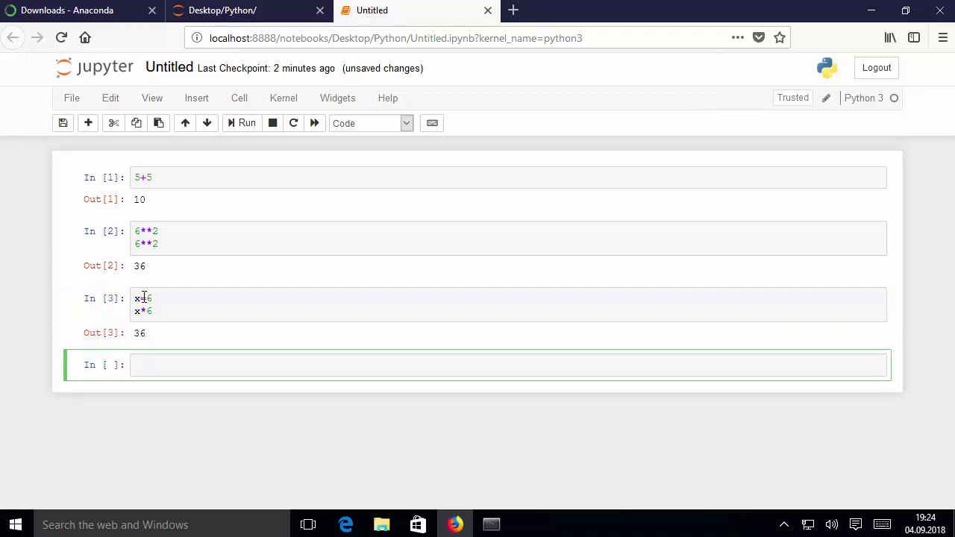
pyautogui.doubleClick(150, 338)
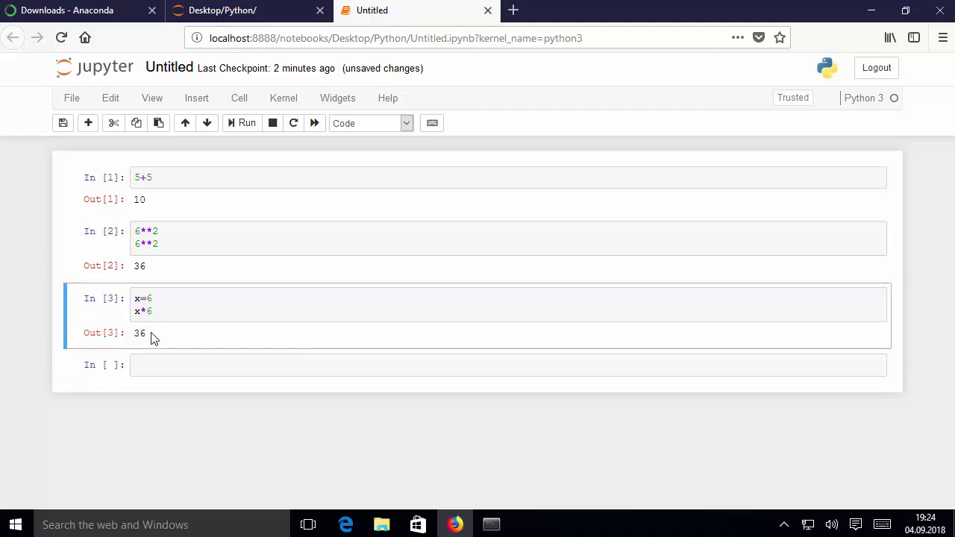
pyautogui.moveTo(151, 337); pyautogui.dragTo(142, 334)
pyautogui.click(174, 422)
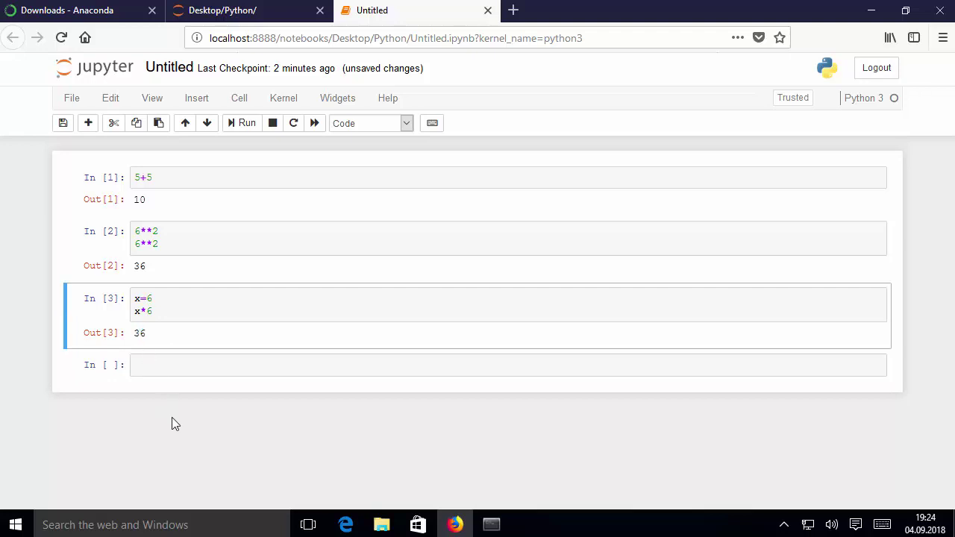
# - Rename the untitled notebook as "first_python_test"
pyautogui.click(174, 67)
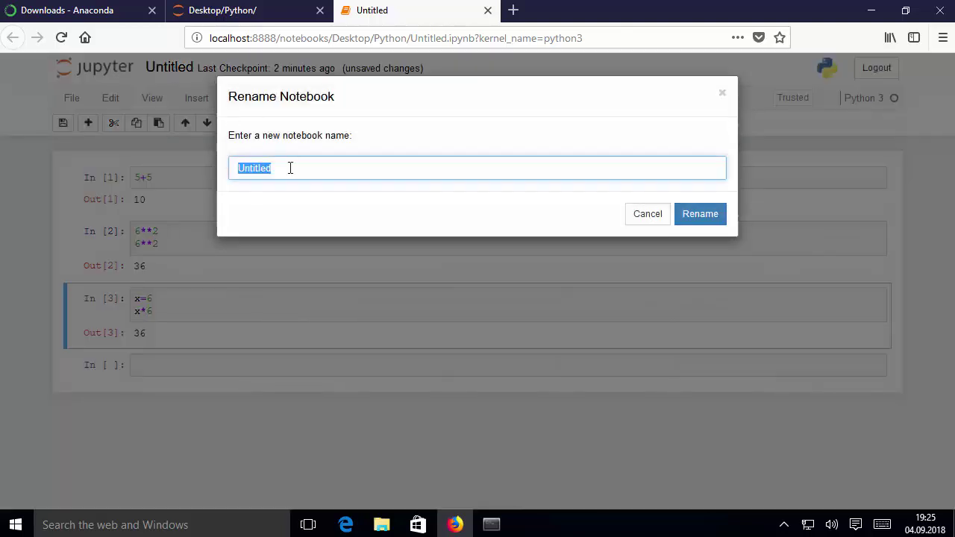
pyautogui.press('BackSpace')
pyautogui.write('first_python_test')
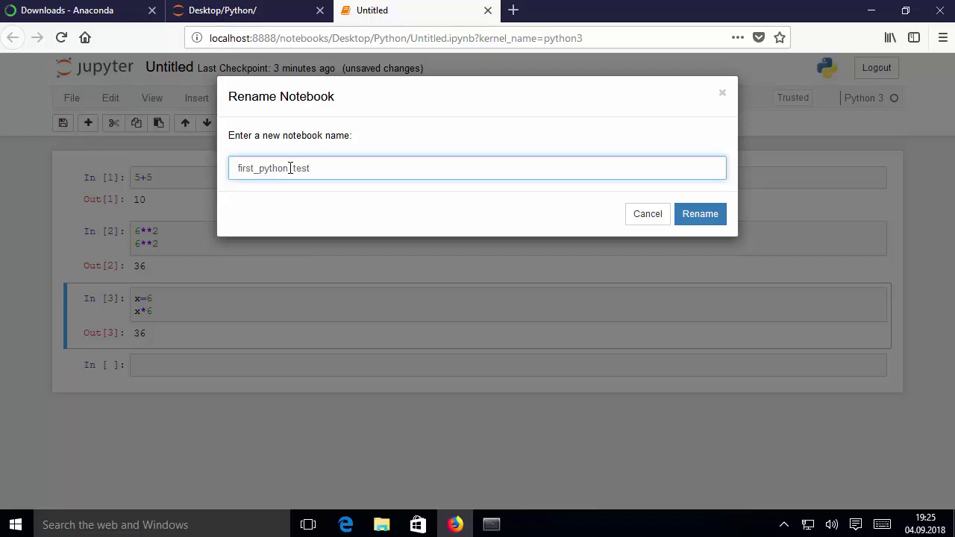
pyautogui.click(712, 219)
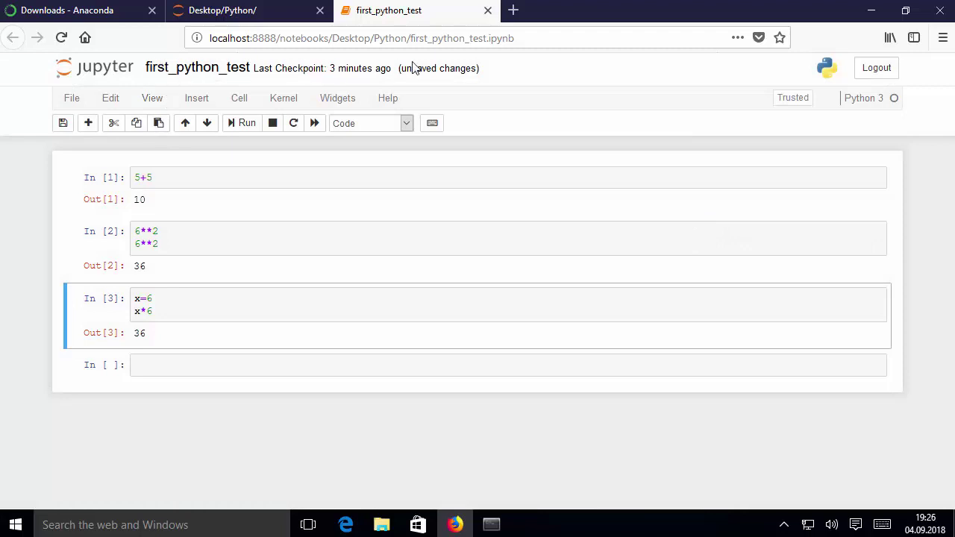
# - Save the notebook's unsaved changes with a new checkpoint
pyautogui.moveTo(403, 68); pyautogui.dragTo(478, 68)
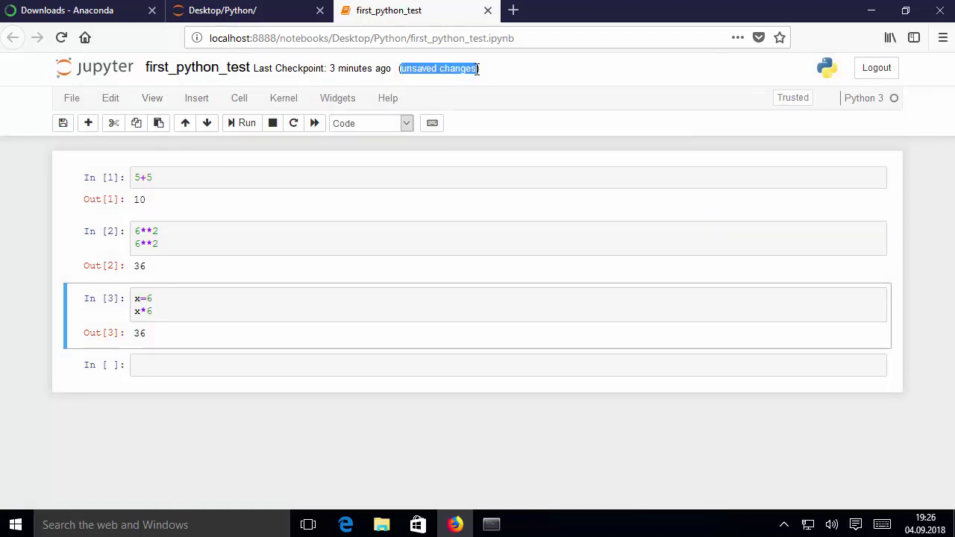
pyautogui.click(73, 98)
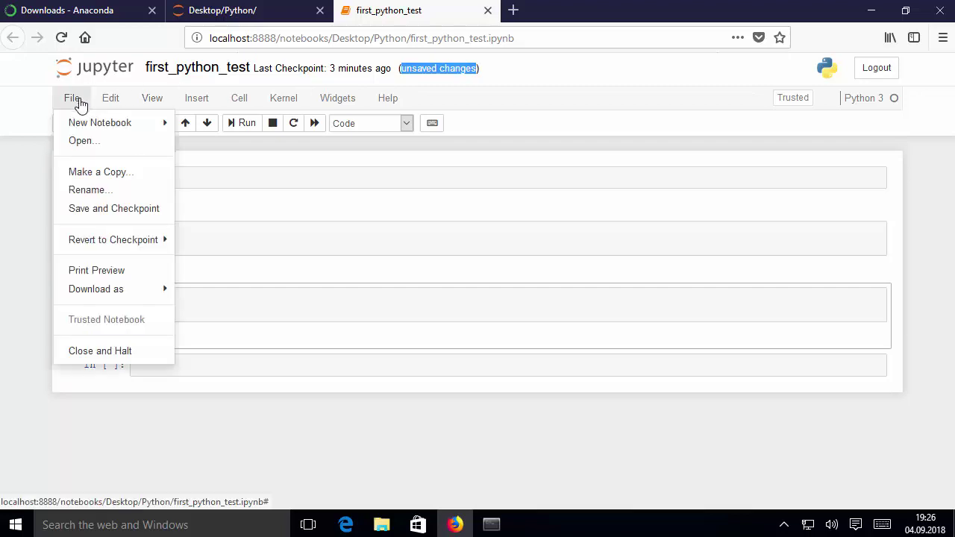
pyautogui.click(87, 210)
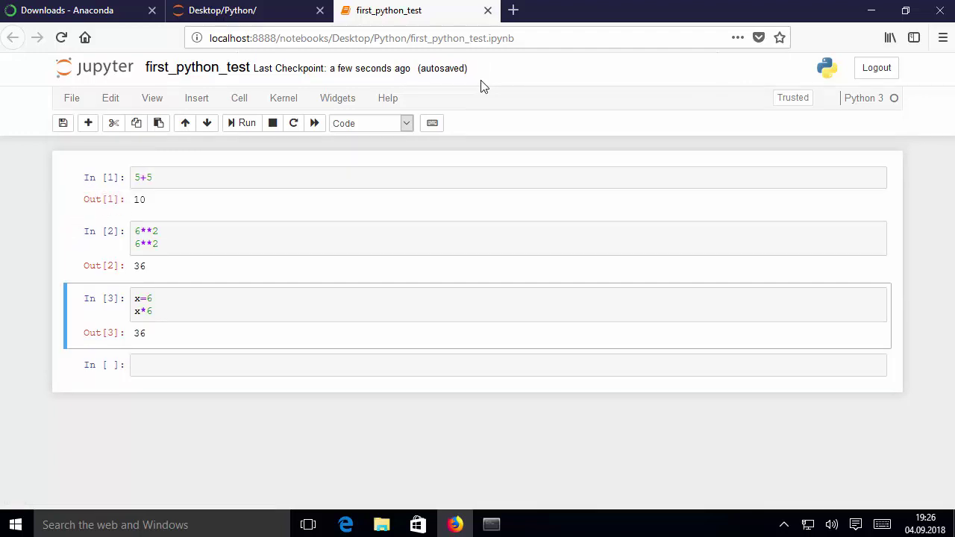
# - Switch to File Explorer and look in the Desktop's Python folder for the saved notebook file
pyautogui.click(370, 528)
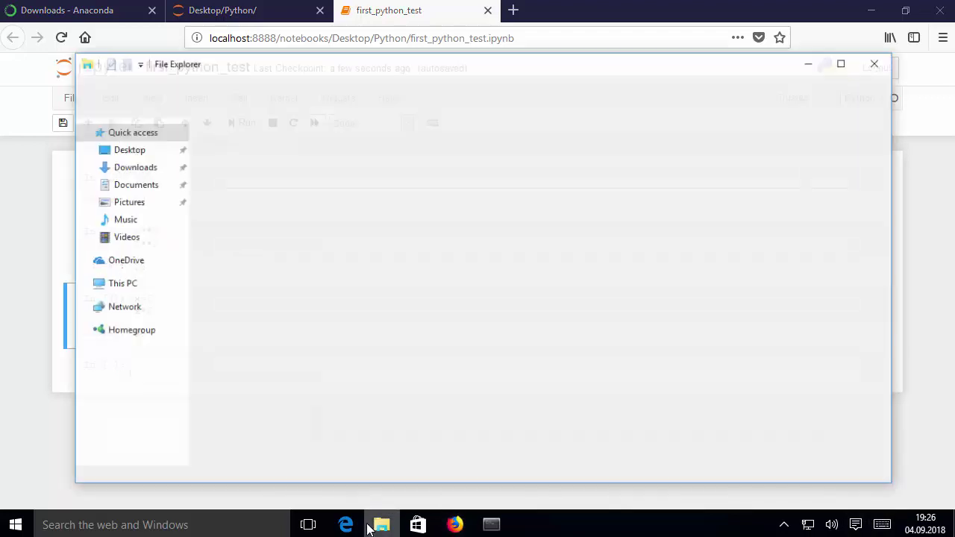
pyautogui.doubleClick(291, 166)
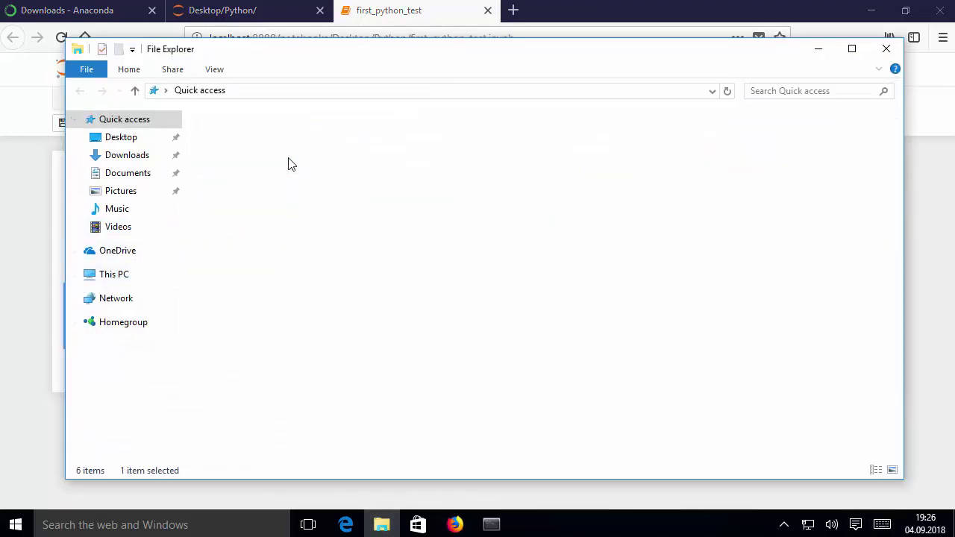
pyautogui.doubleClick(248, 152)
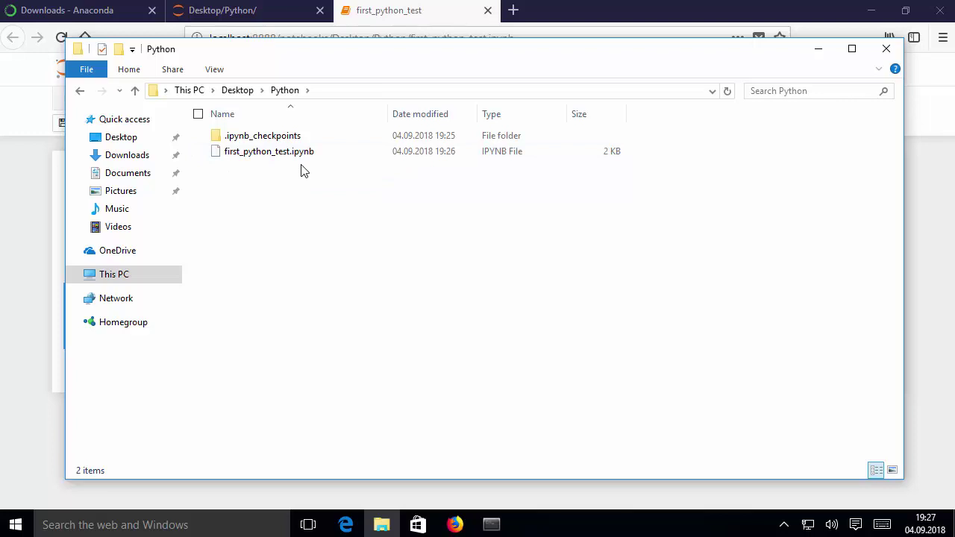
pyautogui.click(817, 48)
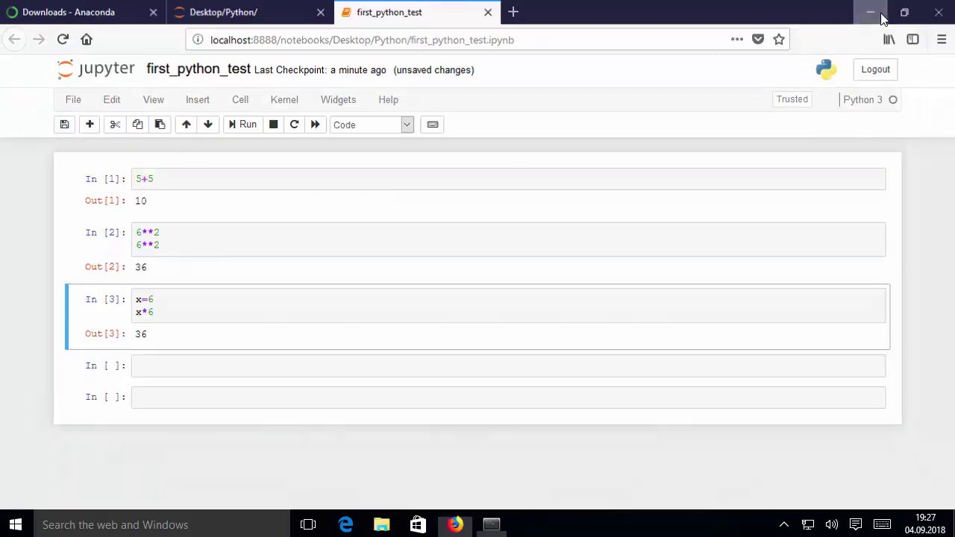
# - Minimize the browser, search Windows for "anaconda" and open a new Anaconda Prompt
pyautogui.click(870, 10)
pyautogui.click(197, 528)
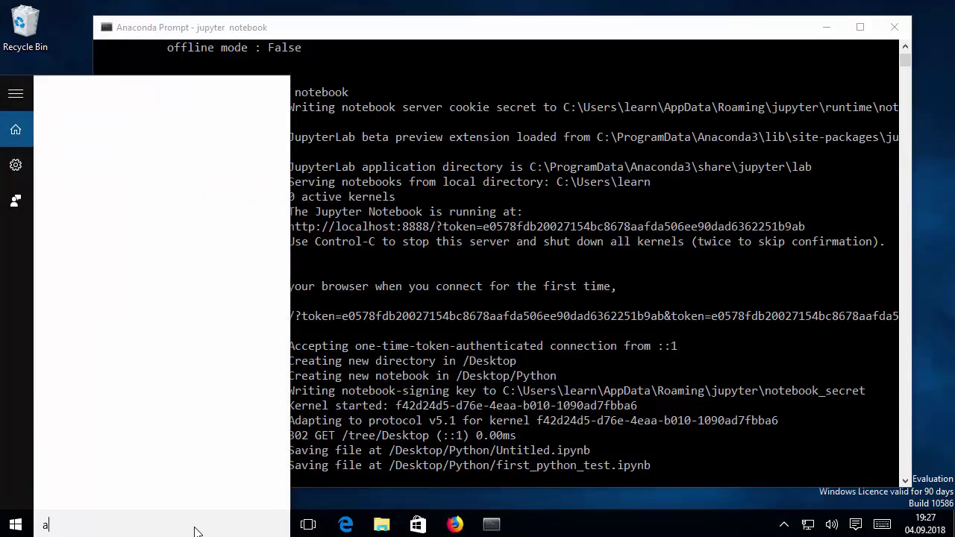
pyautogui.write('naconda')
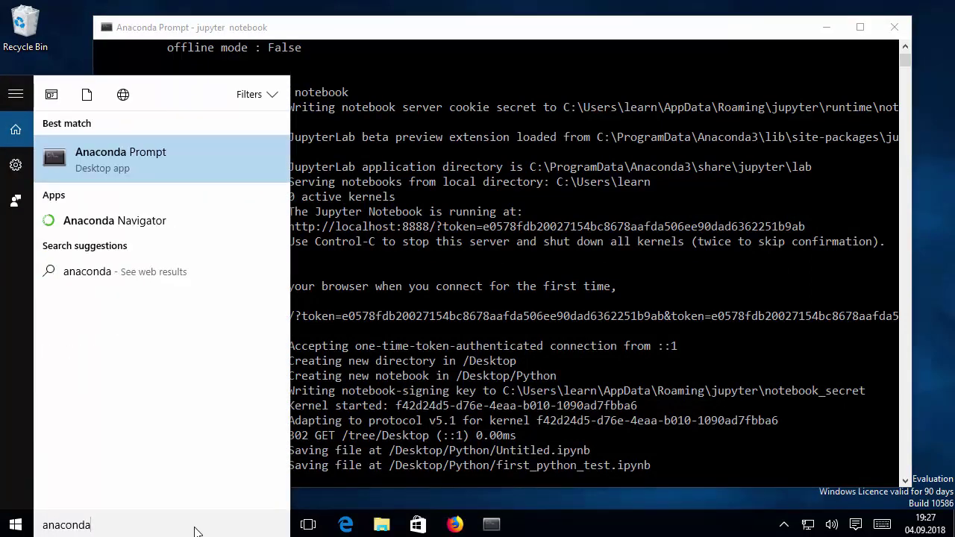
pyautogui.click(157, 165)
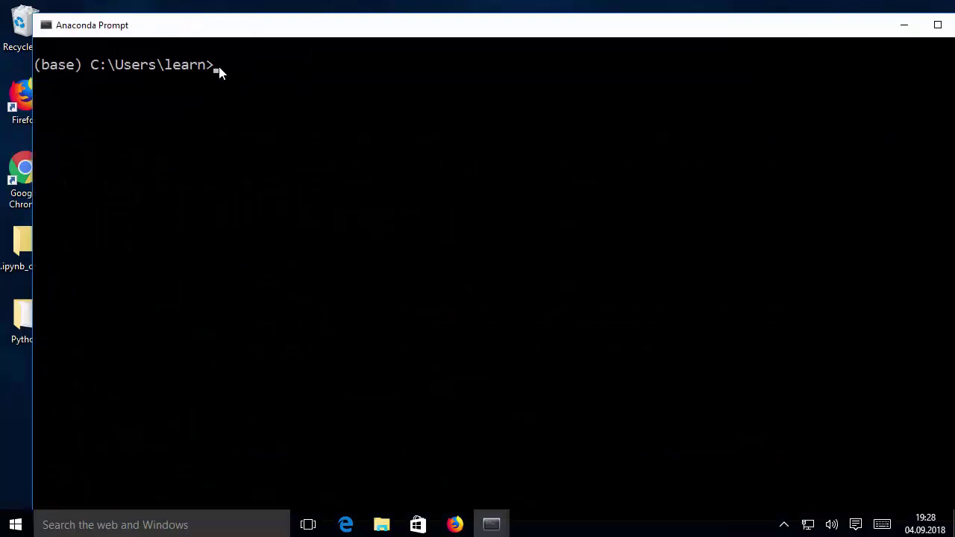
# - Launch Spyder with "start spyder", allow Python firewall access on private networks and dismiss the update notice
pyautogui.write('start spyder')
pyautogui.press('Return')
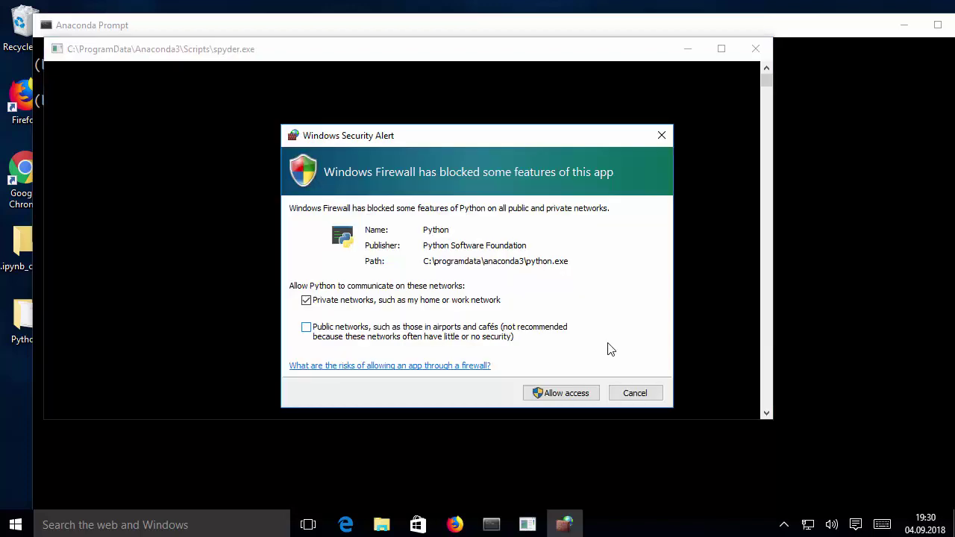
pyautogui.click(564, 396)
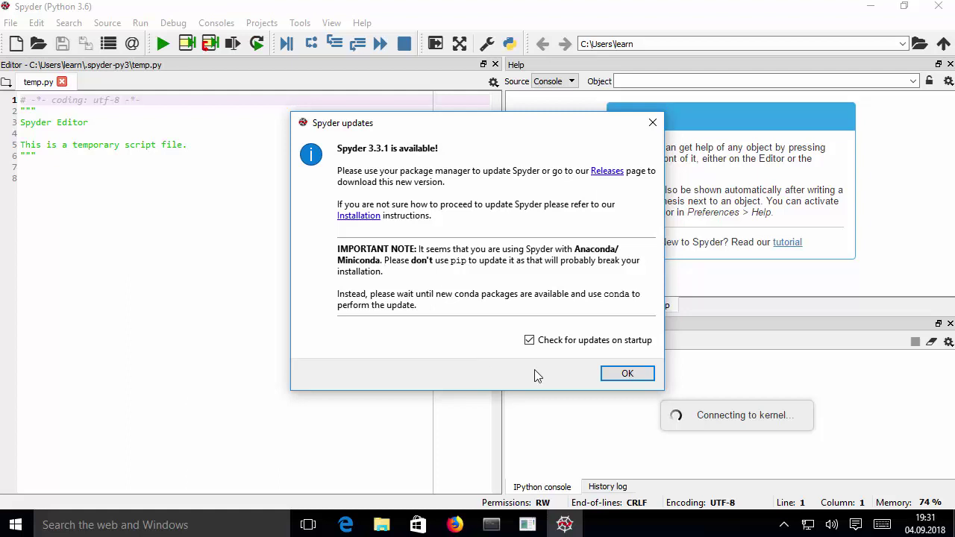
pyautogui.click(625, 379)
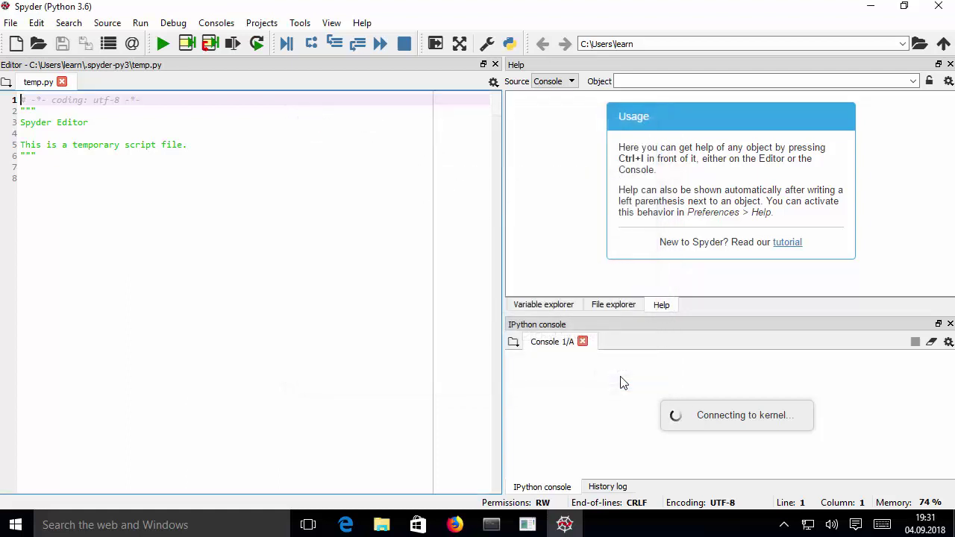
# - Enter "5+5" on line 8 of temp.py, run only that selection and highlight its console output
pyautogui.click(113, 207)
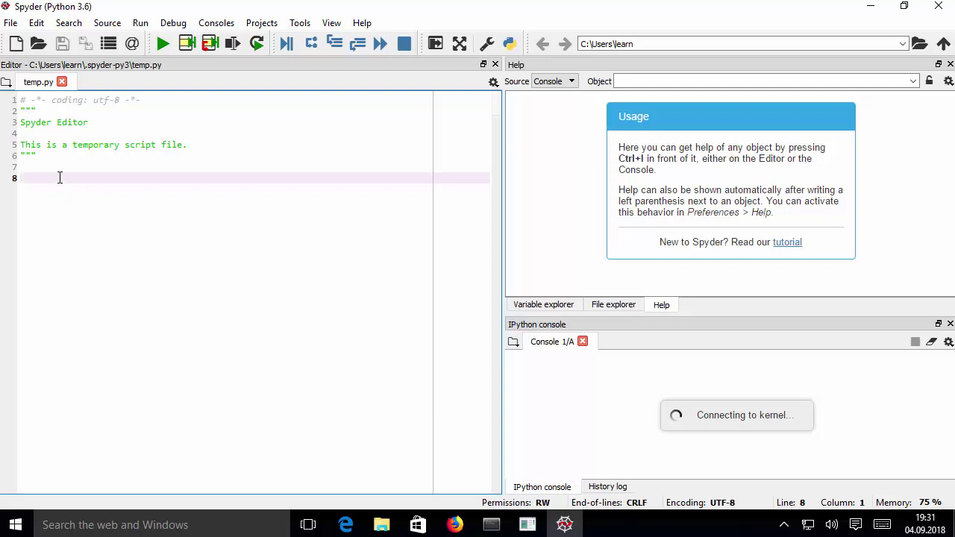
pyautogui.write('5')
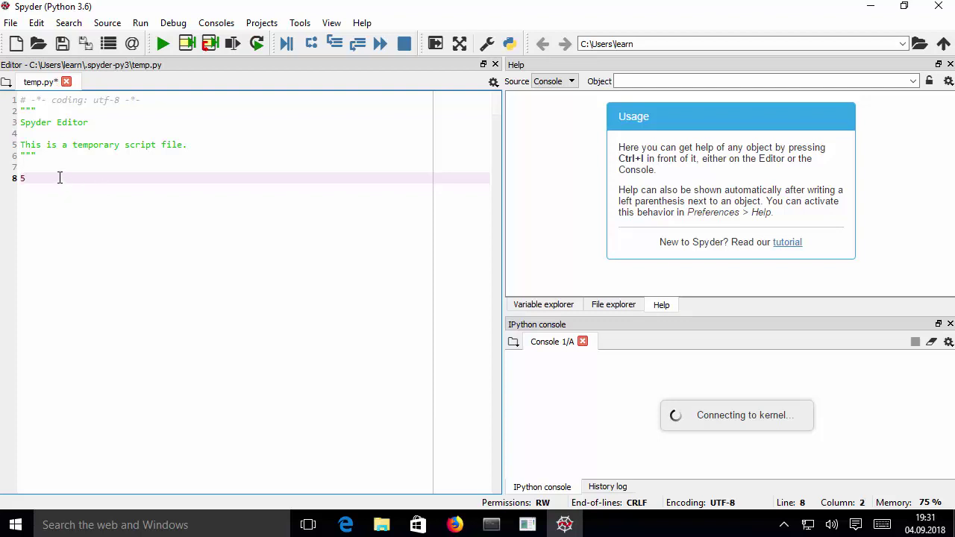
pyautogui.write('+5')
pyautogui.moveTo(37, 177); pyautogui.dragTo(19, 177)
pyautogui.press('F9')
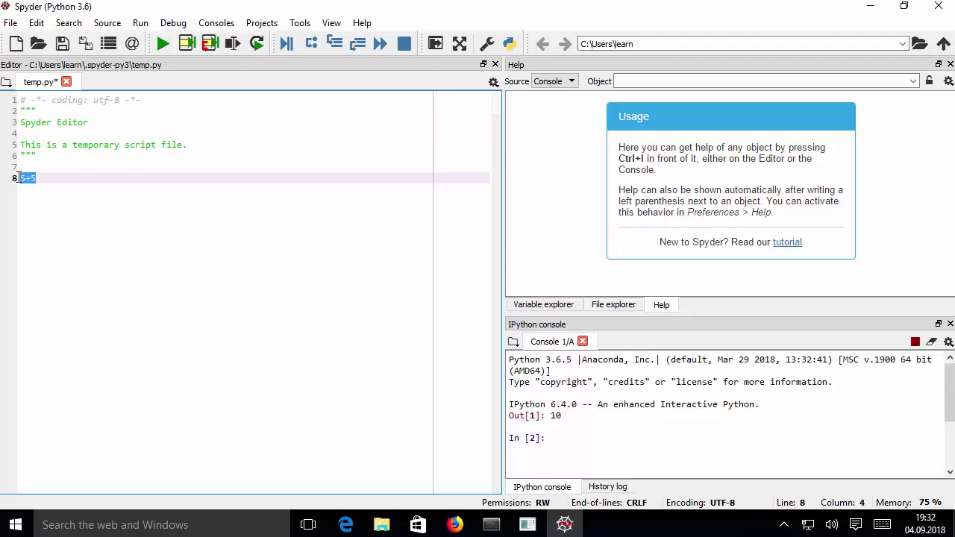
pyautogui.doubleClick(559, 416)
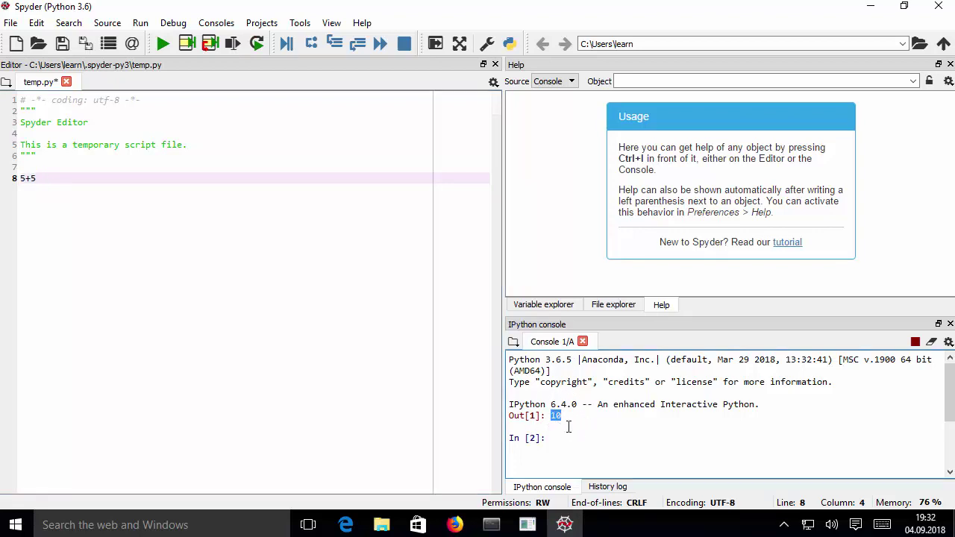
pyautogui.click(582, 420)
# - Run the whole temp.py file in the current console with the default run settings and highlight its file name in the console
pyautogui.click(159, 46)
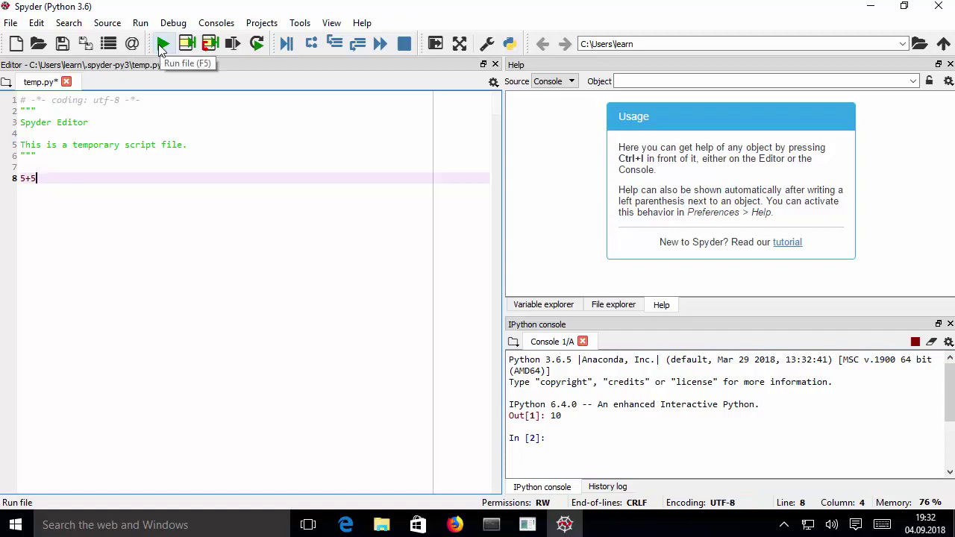
pyautogui.click(161, 46)
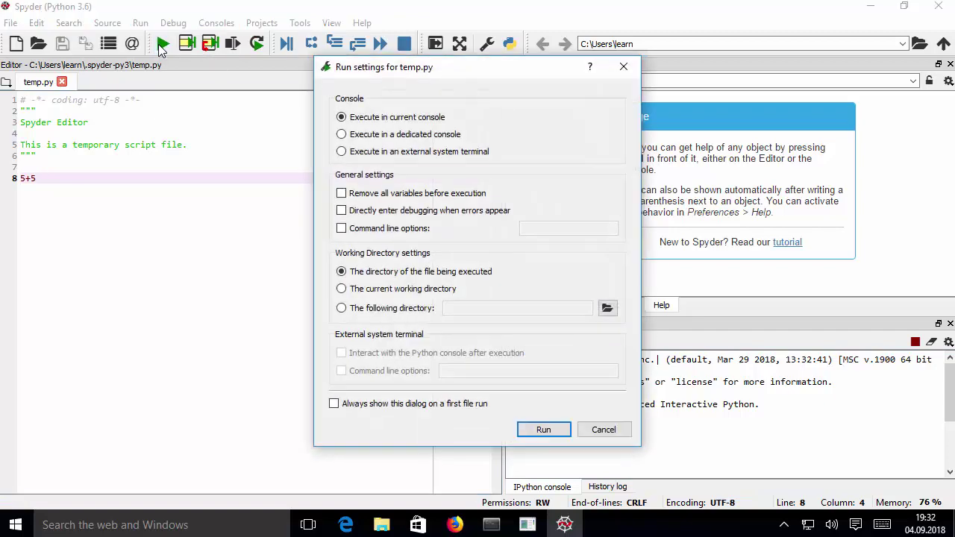
pyautogui.click(549, 431)
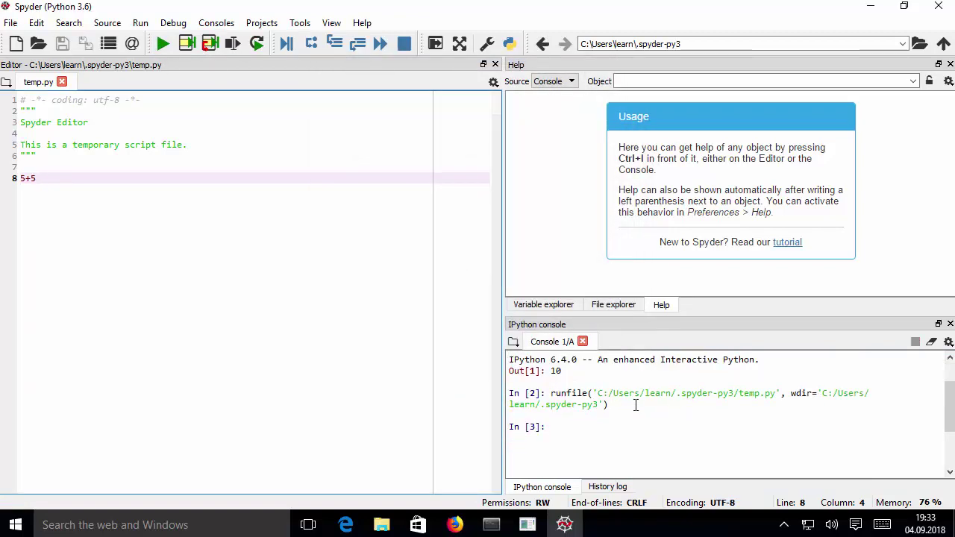
pyautogui.moveTo(739, 397); pyautogui.dragTo(776, 397)
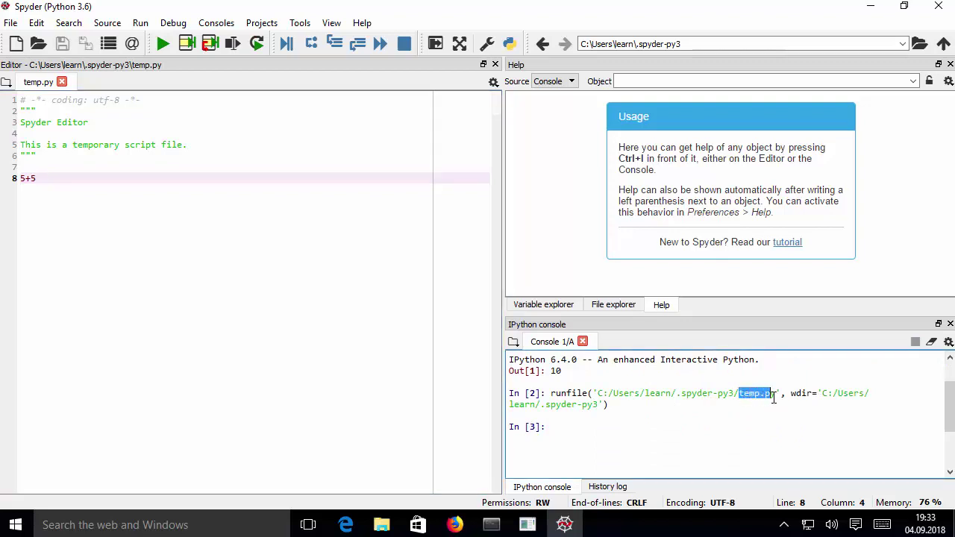
# - Change line 8 of temp.py to "print(5+5)", save the script and run the whole file again
pyautogui.click(21, 179)
pyautogui.write('arint')
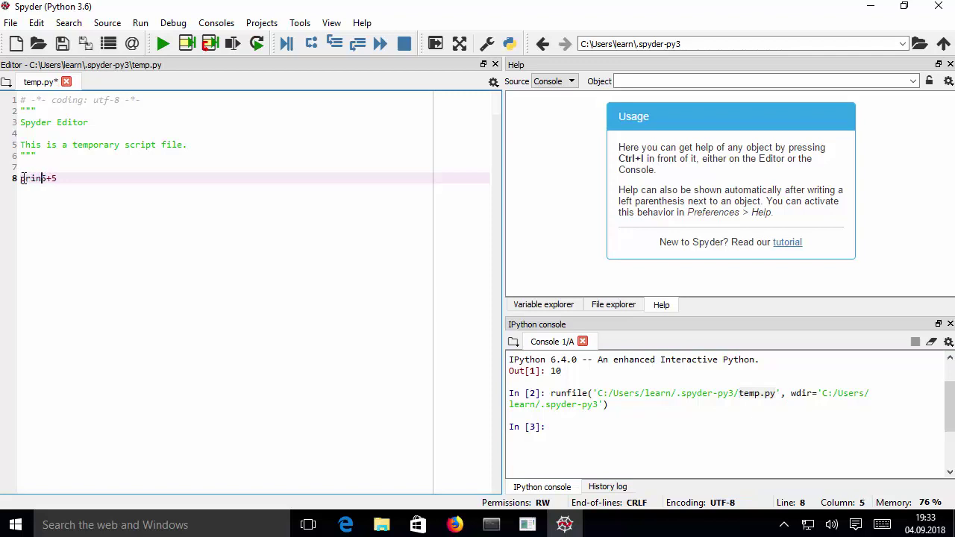
pyautogui.write('(')
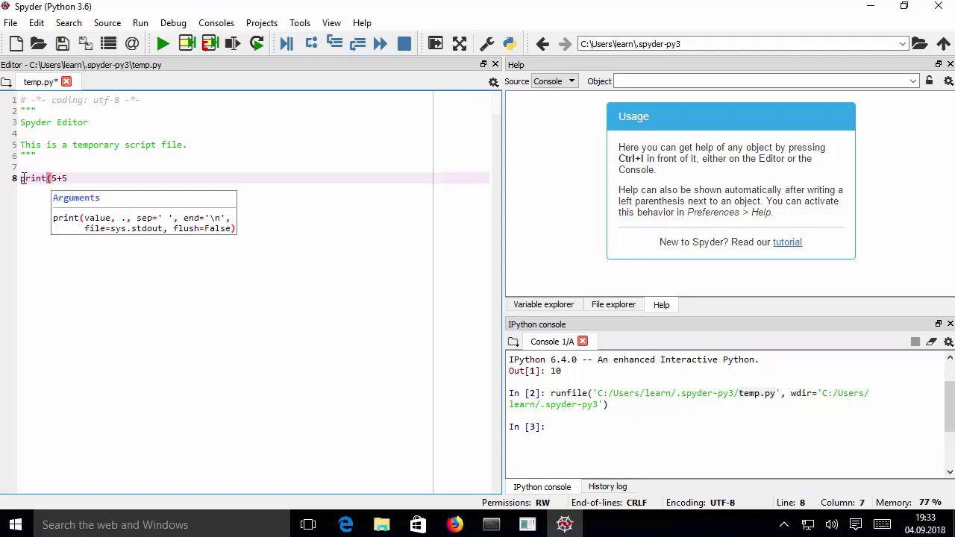
pyautogui.press('End')
pyautogui.write(')')
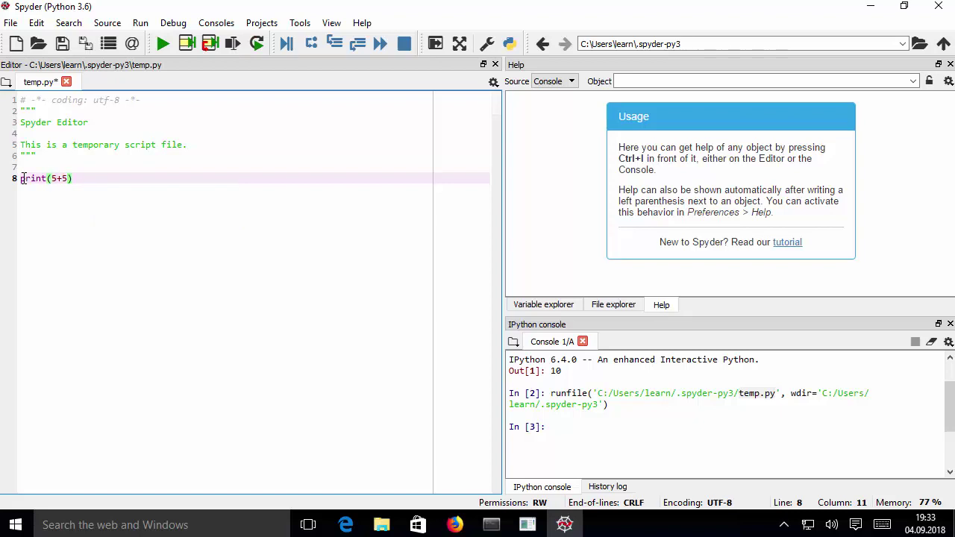
pyautogui.hotkey('ctrl', 's')
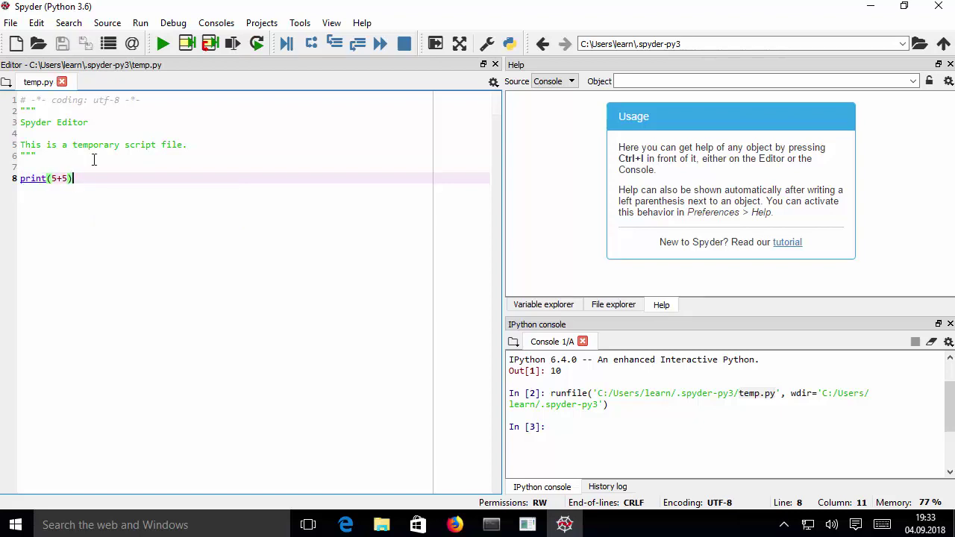
pyautogui.click(161, 46)
pyautogui.doubleClick(513, 449)
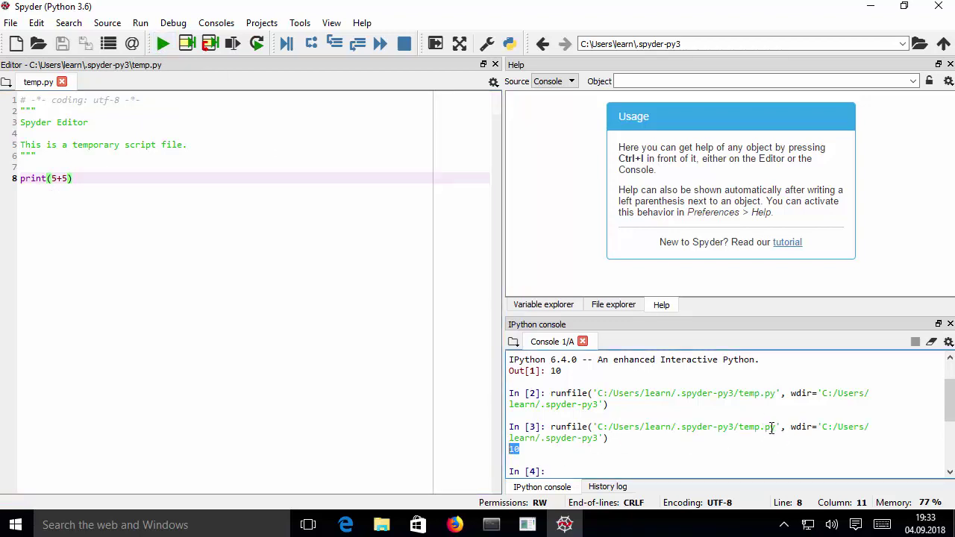
# - Run only the selected line 8, "print(5+5)", of temp.py in the console, and close Spyder
pyautogui.moveTo(776, 427); pyautogui.dragTo(732, 428)
pyautogui.click(98, 184)
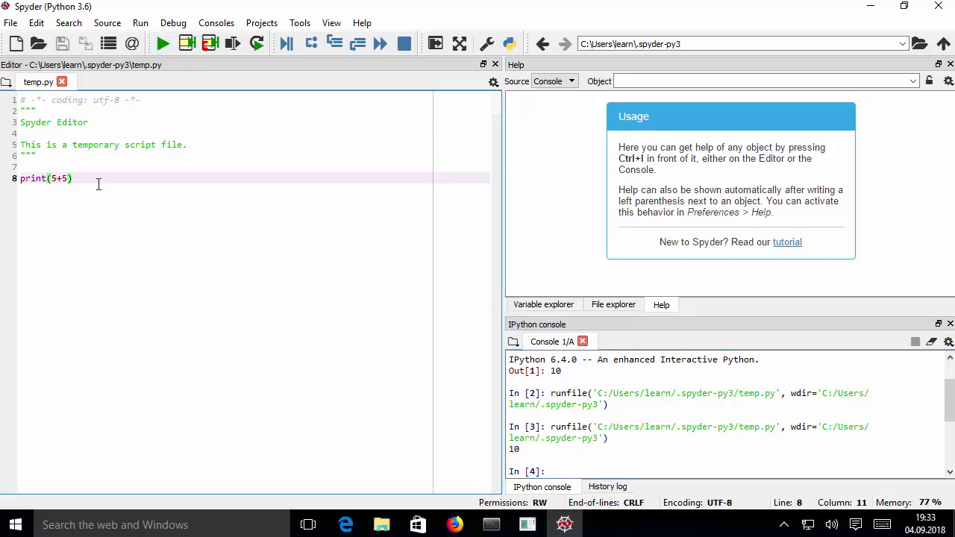
pyautogui.moveTo(82, 180); pyautogui.dragTo(21, 178)
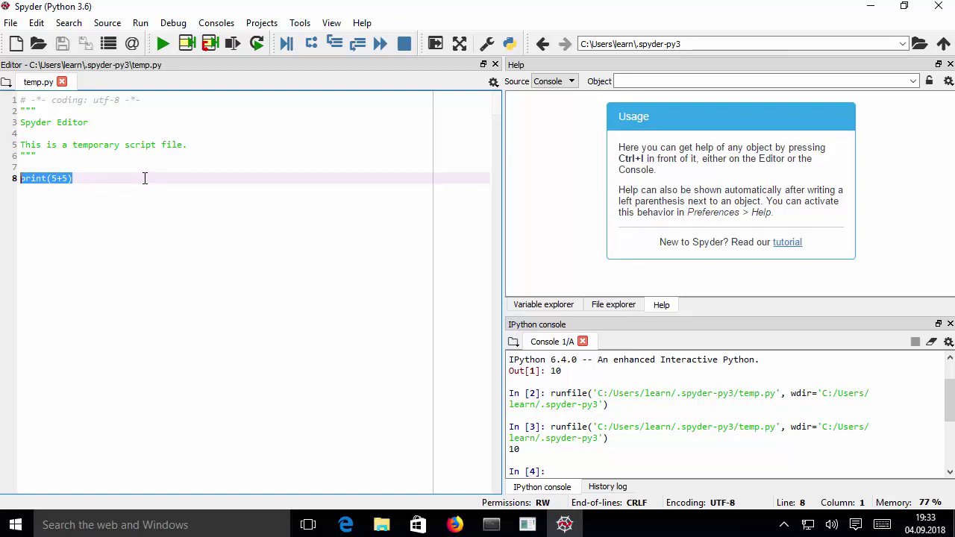
pyautogui.press('F9')
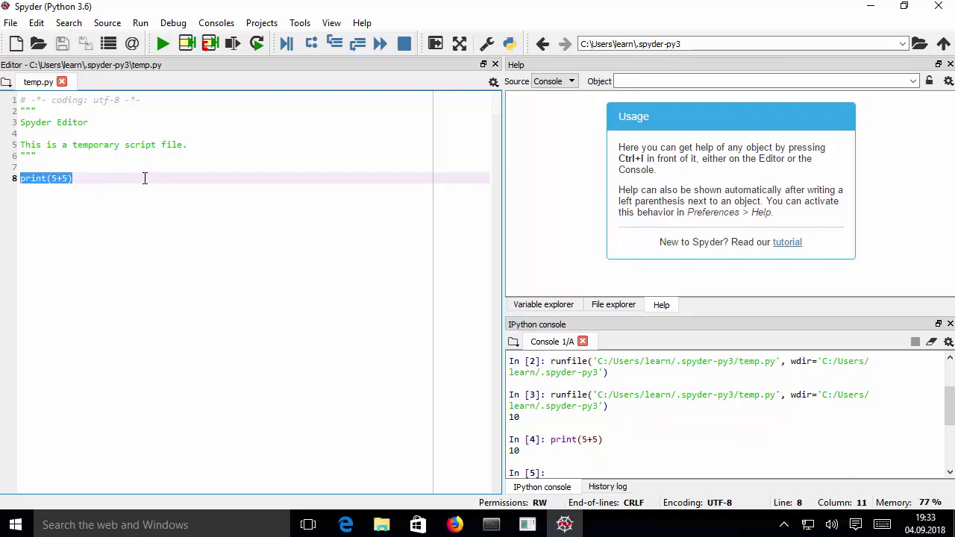
pyautogui.click(135, 179)
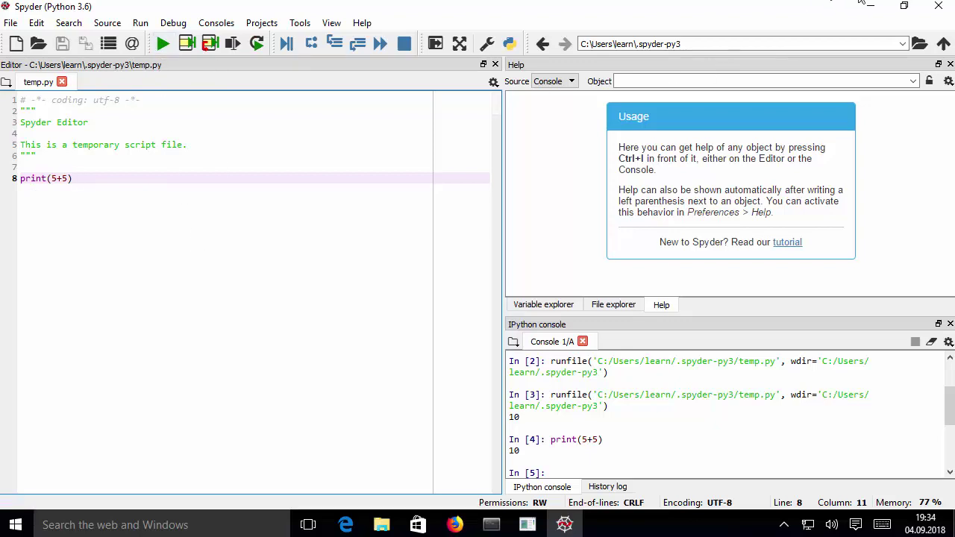
pyautogui.click(940, 10)
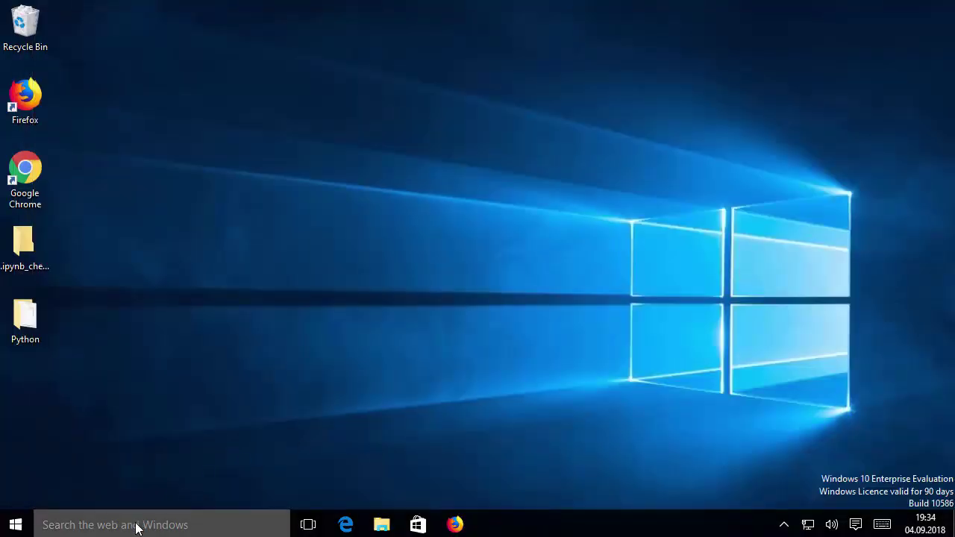
# - Search Windows for "anaconda", launch Anaconda Navigator and accept its welcome notice so that it is not shown again
pyautogui.click(137, 528)
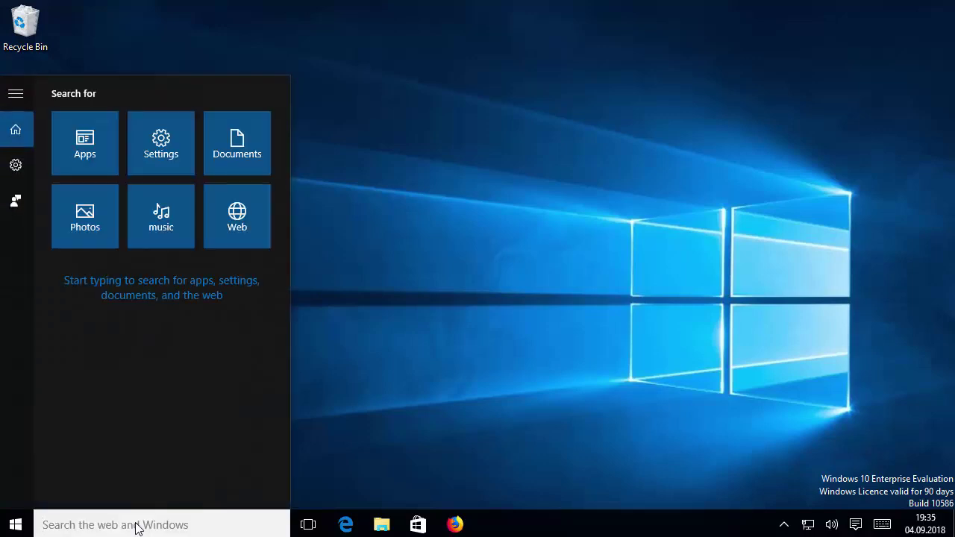
pyautogui.write('anaconda')
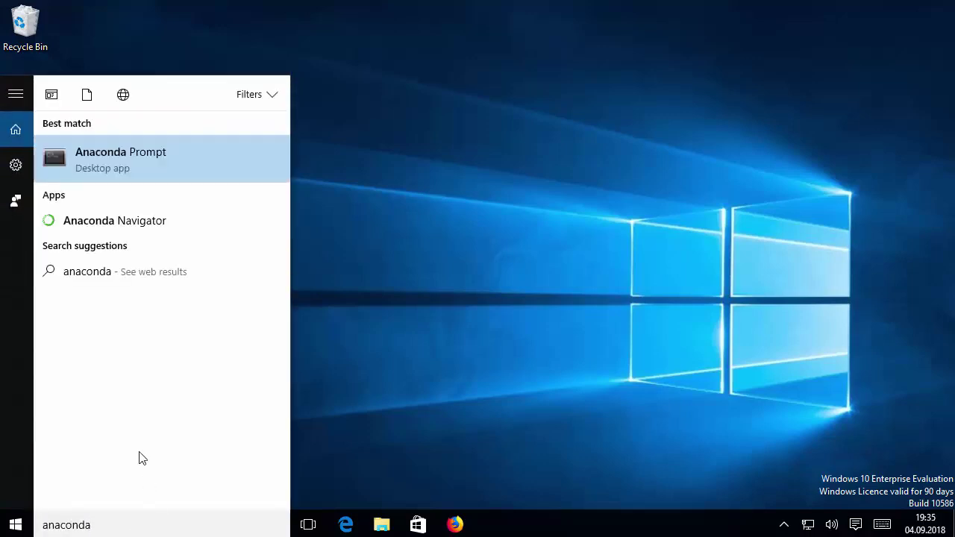
pyautogui.click(98, 224)
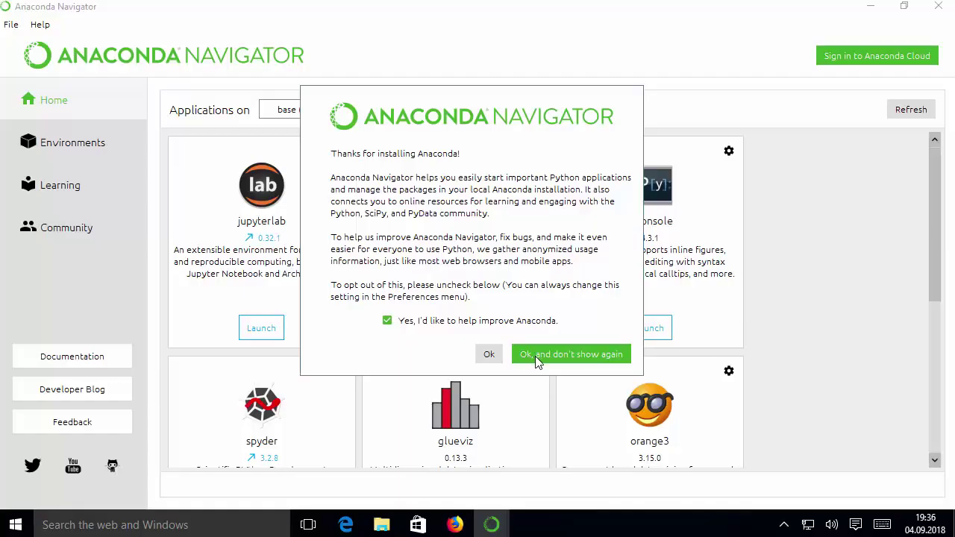
pyautogui.click(540, 358)
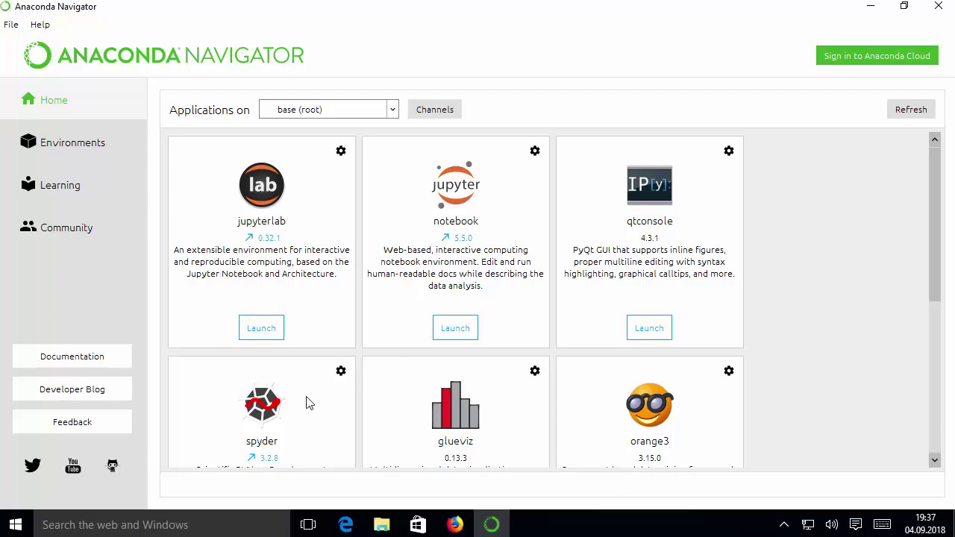
# - Look through the applications on the Navigator home page, from jupyterlab and notebook to rstudio and vscode, checking which can be launched or installed
pyautogui.moveTo(933, 264); pyautogui.dragTo(948, 384)
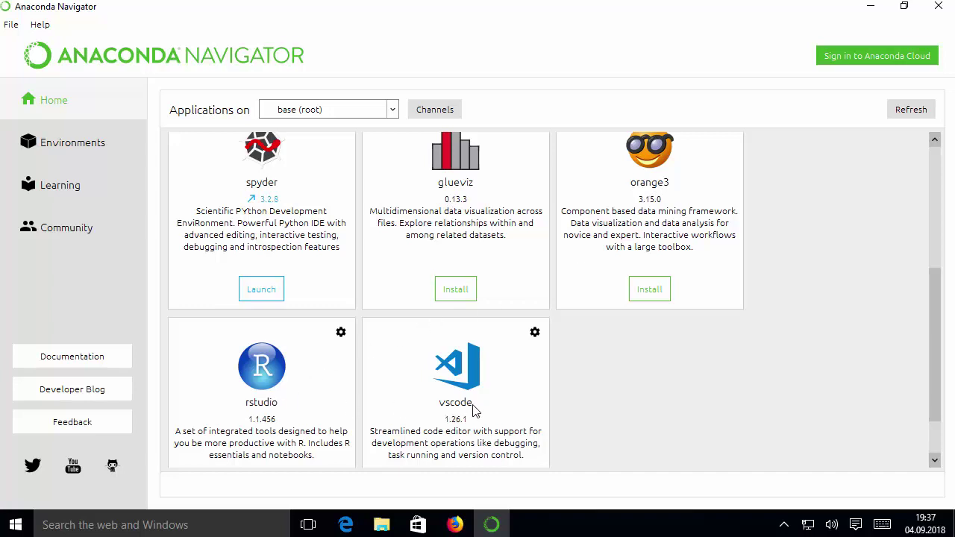
pyautogui.scroll(-2, 753, 353)
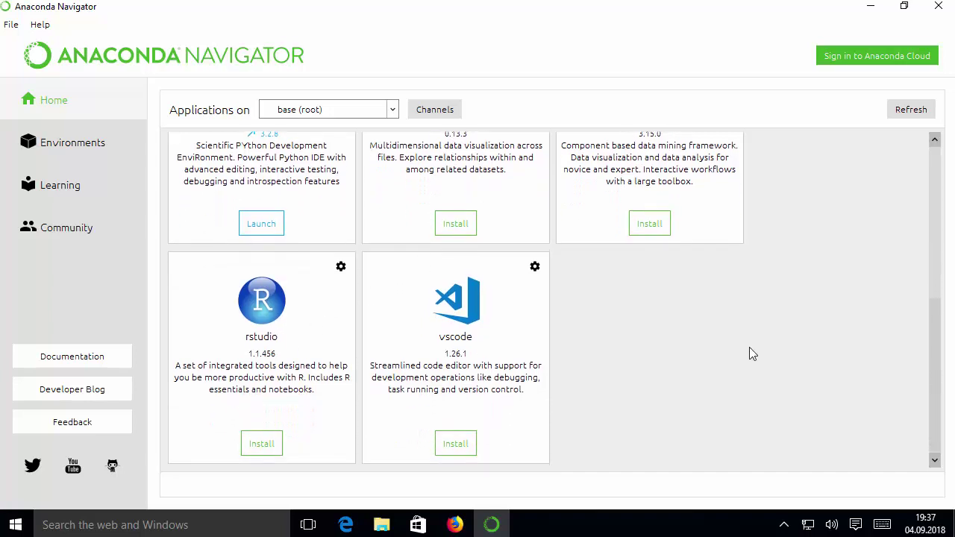
pyautogui.click(650, 228)
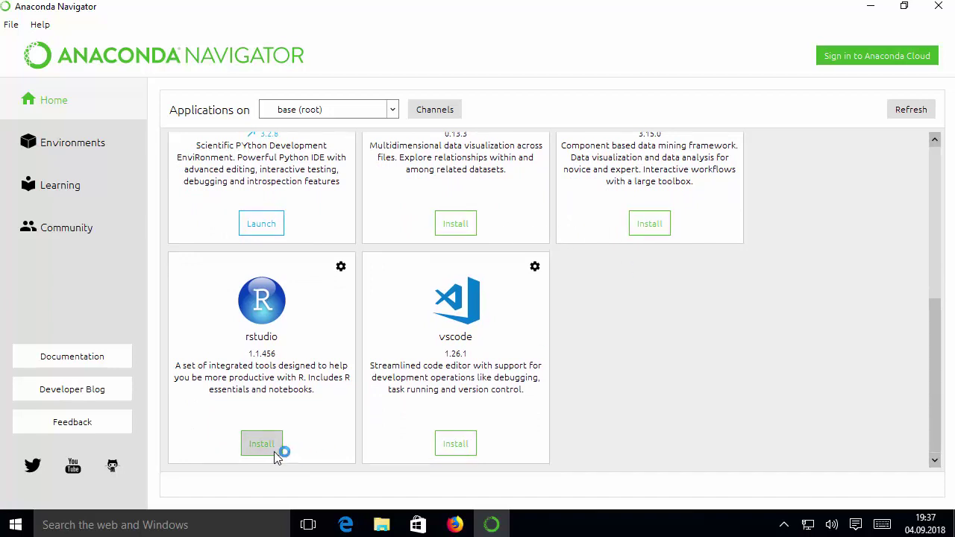
pyautogui.scroll(5, 791, 353)
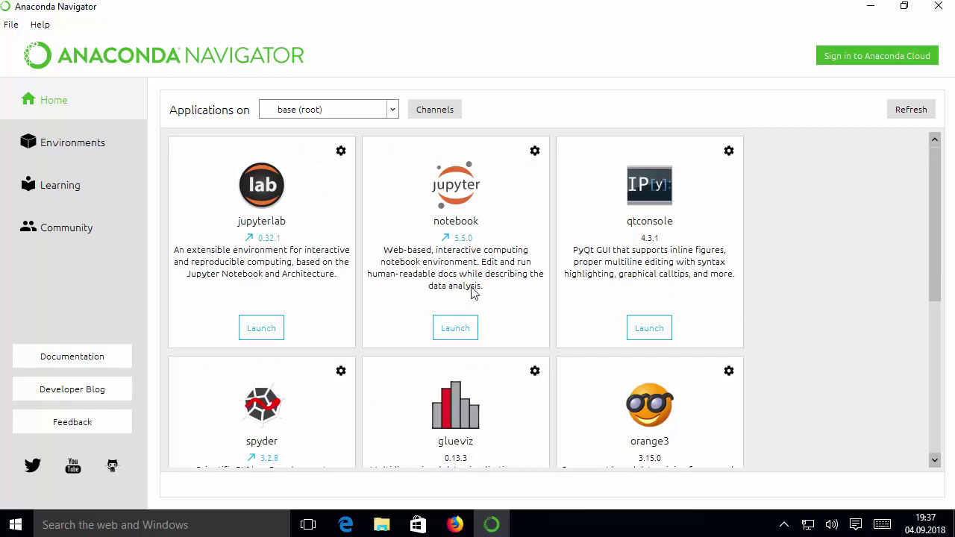
pyautogui.scroll(-5, 768, 300)
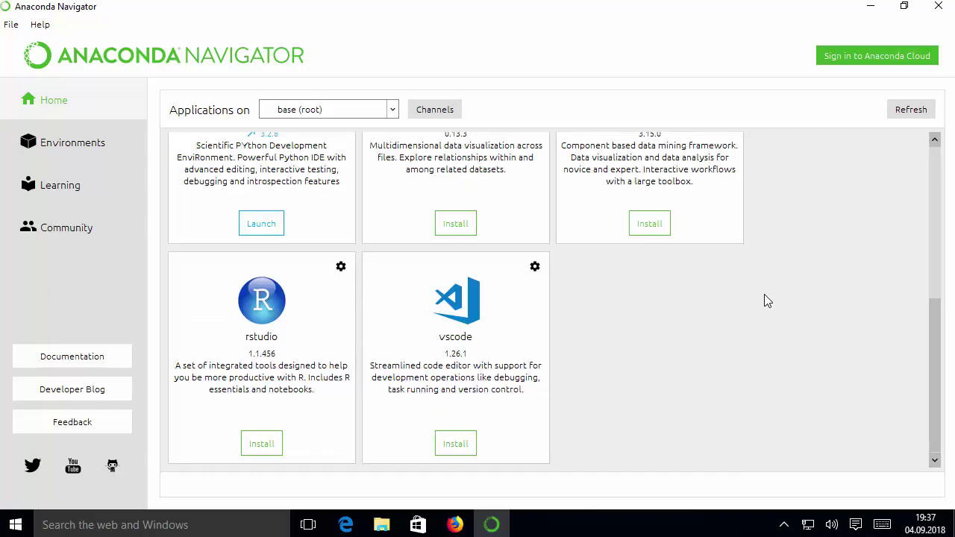